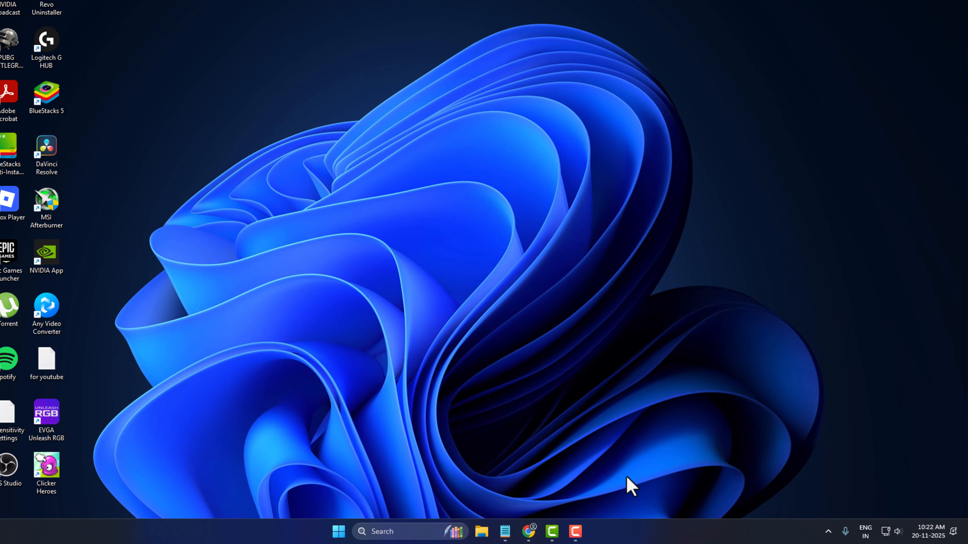
Check CPU virtualization in Task Manager's Performance view against the notes, then close Task Manager
{"action": "right_click", "coordinate": [671, 534]}
{"action": "left_click", "coordinate": [636, 486]}
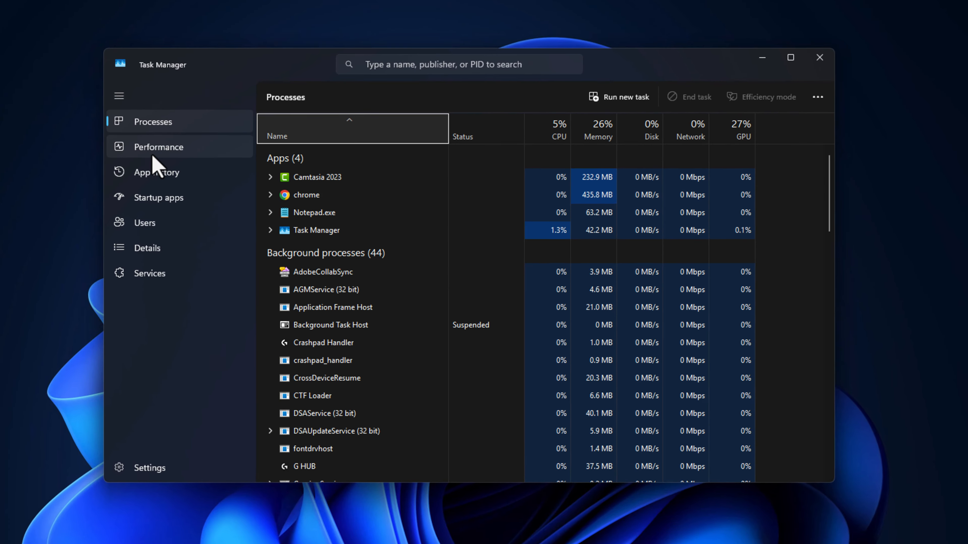
{"action": "left_click", "coordinate": [154, 154]}
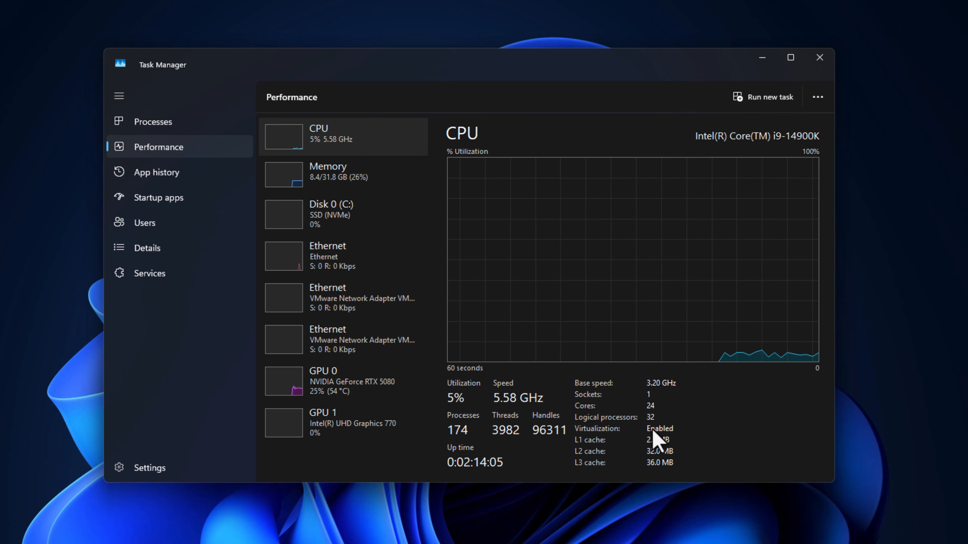
{"action": "key", "text": "alt+Tab"}
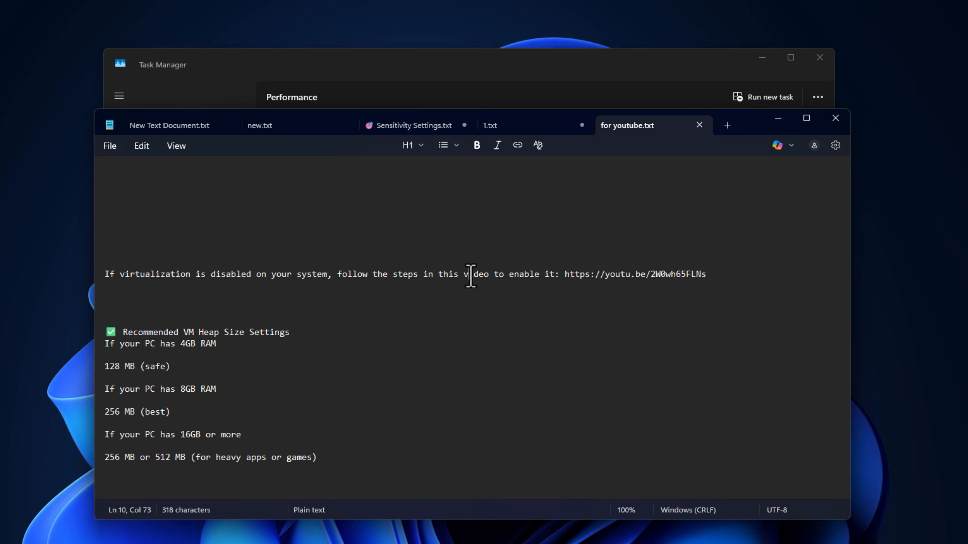
{"action": "triple_click", "coordinate": [471, 275]}
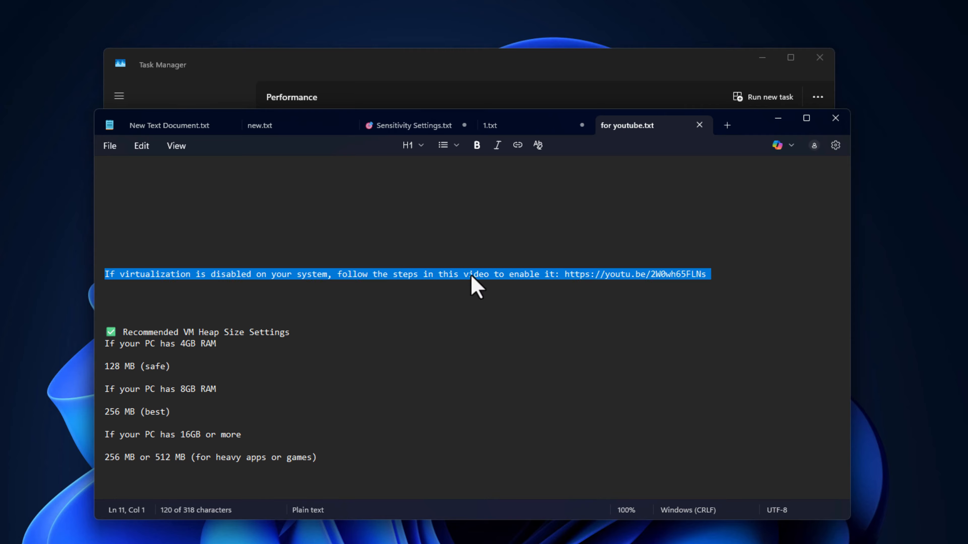
{"action": "left_click", "coordinate": [565, 274]}
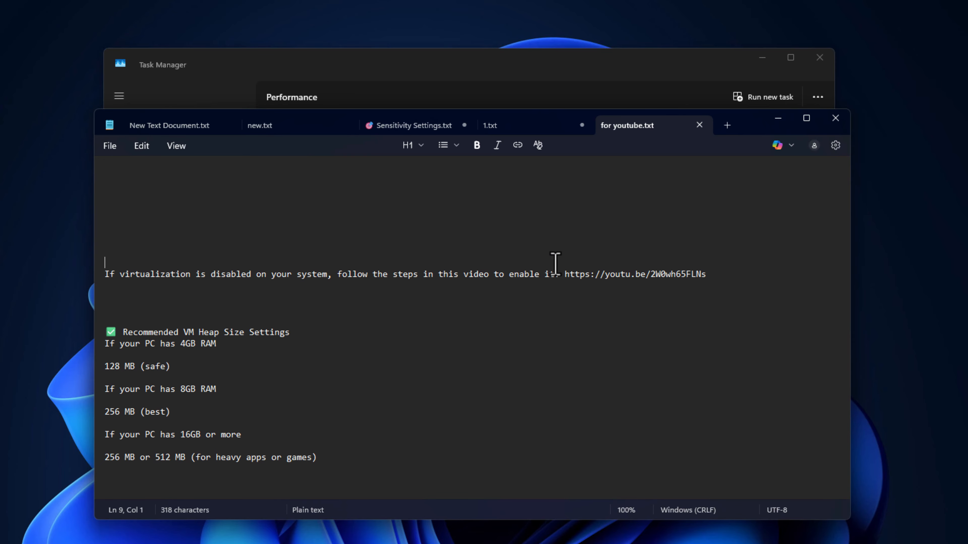
{"action": "left_click", "coordinate": [778, 118]}
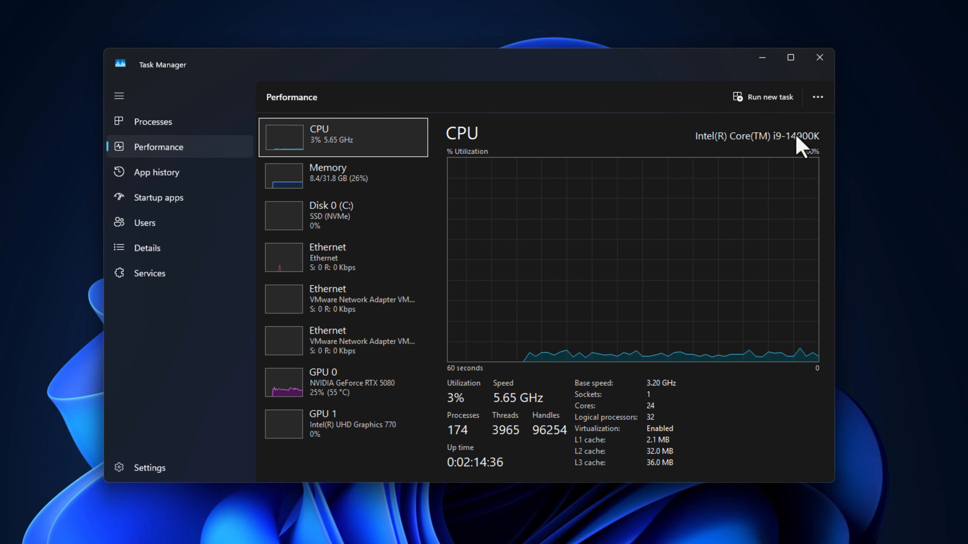
{"action": "left_click", "coordinate": [819, 57]}
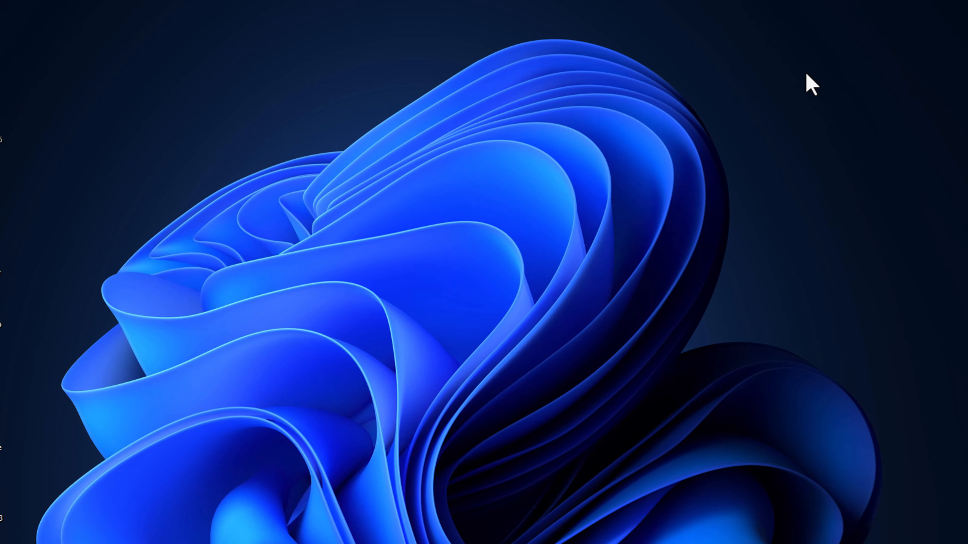
Search 'android studio' in Chrome and open the official developer.android.com/studio page
{"action": "left_click", "coordinate": [552, 532]}
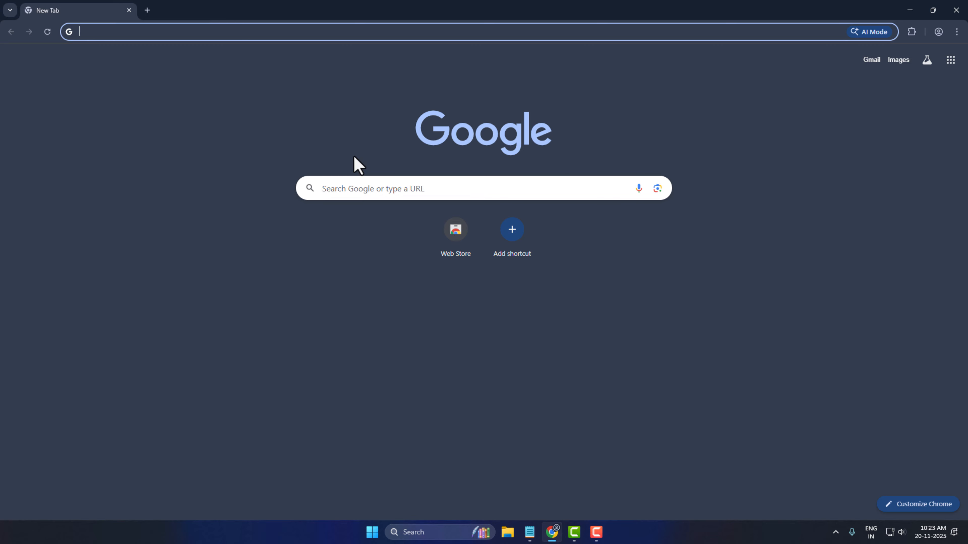
{"action": "left_click", "coordinate": [350, 31]}
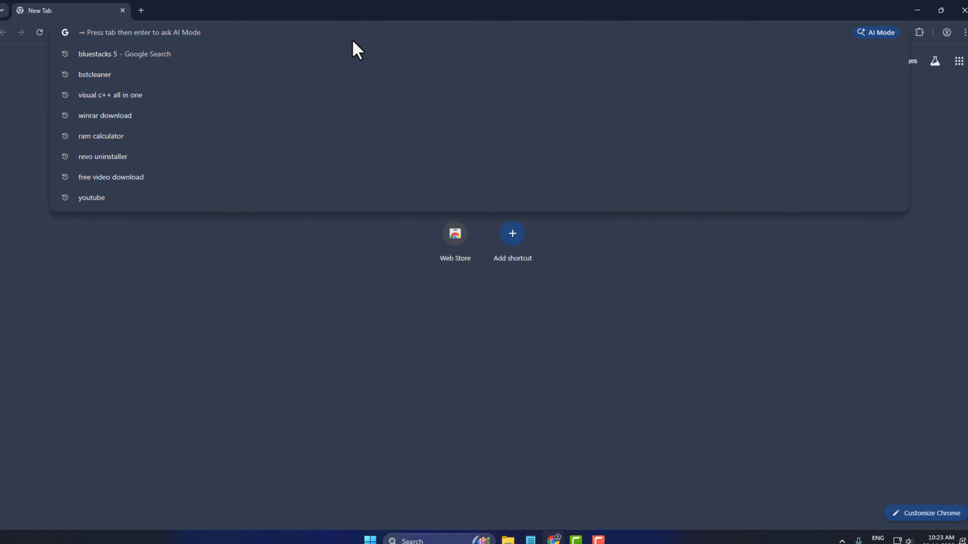
{"action": "type", "text": "anro"}
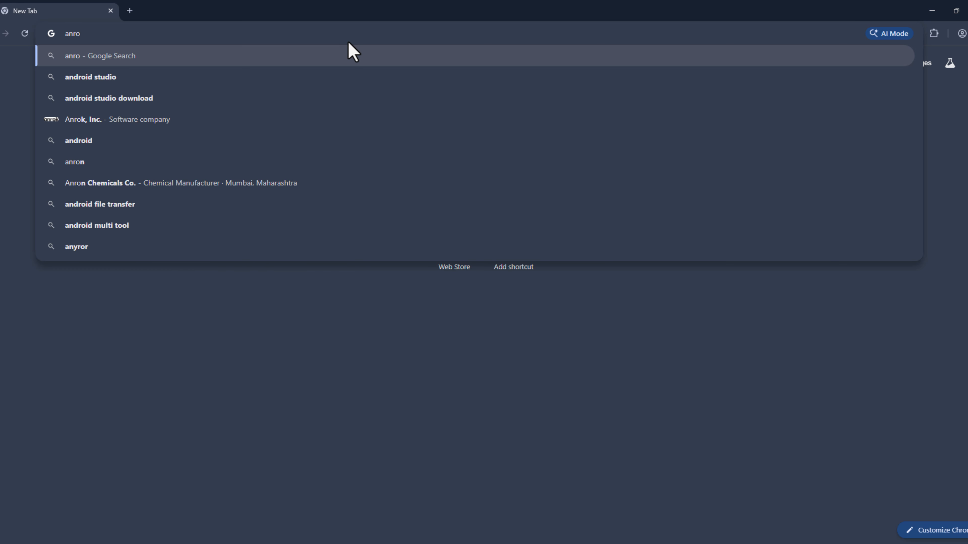
{"action": "key", "text": "Down"}
{"action": "key", "text": "Return"}
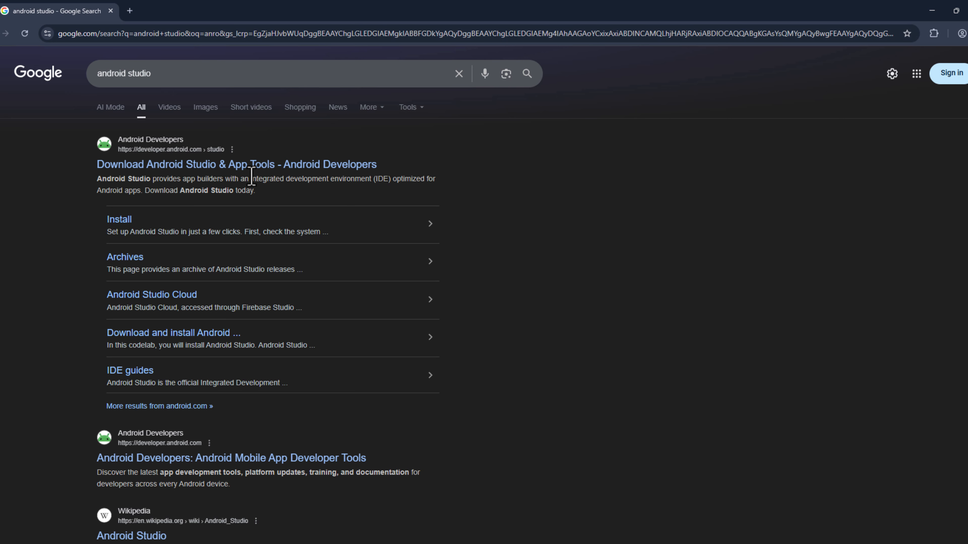
{"action": "left_click", "coordinate": [221, 164]}
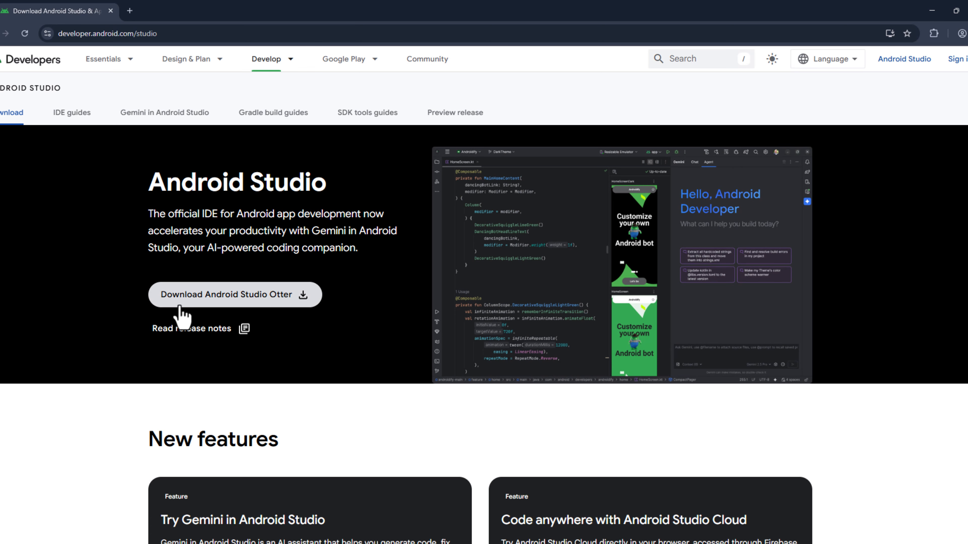
Accept the licence terms and download the Android Studio Otter Windows installer
{"action": "left_click", "coordinate": [303, 301]}
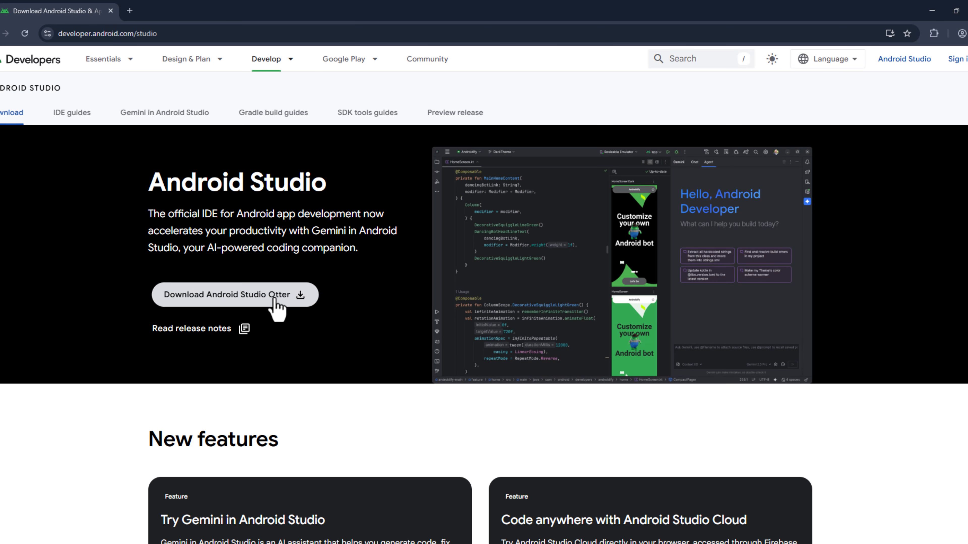
{"action": "left_click_drag", "start_coordinate": [888, 206], "coordinate": [887, 517]}
{"action": "left_click", "coordinate": [114, 446]}
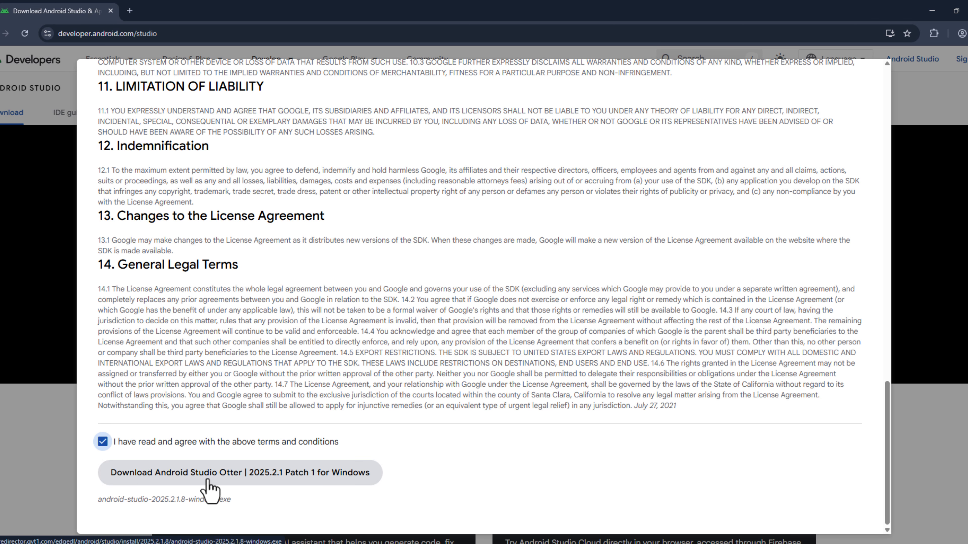
{"action": "left_click", "coordinate": [273, 481]}
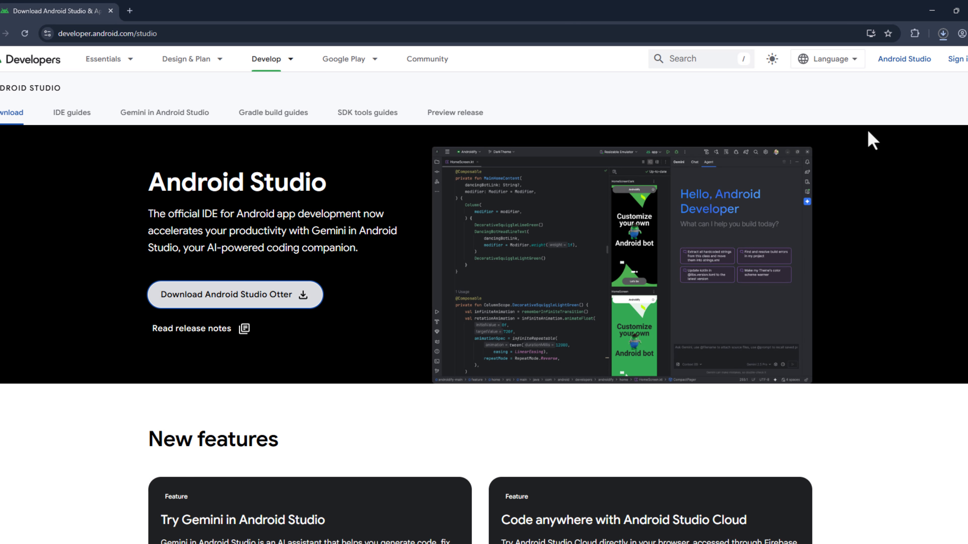
Run android-studio-2025.2.1.8-windows.exe from the downloads panel and minimize Chrome
{"action": "left_click", "coordinate": [943, 33]}
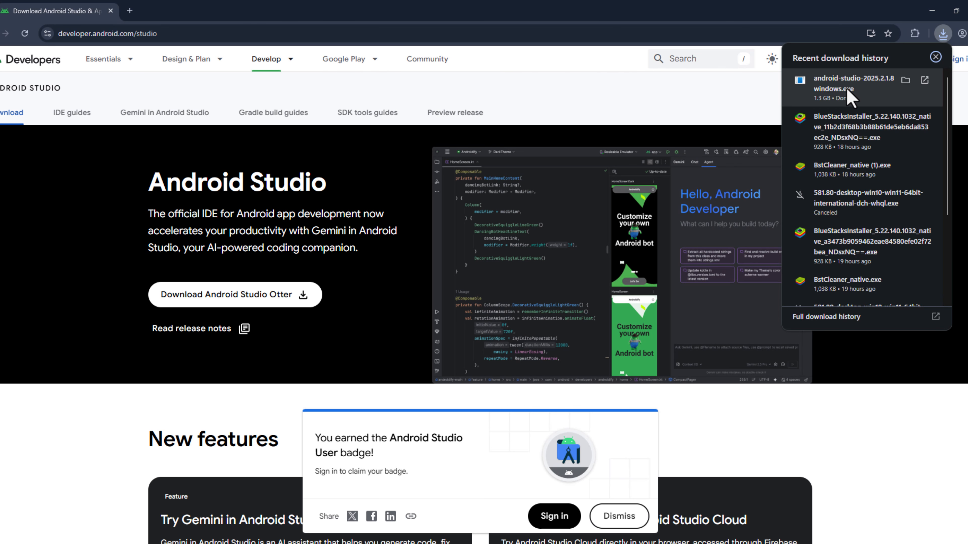
{"action": "left_click", "coordinate": [847, 89]}
{"action": "left_click", "coordinate": [932, 11]}
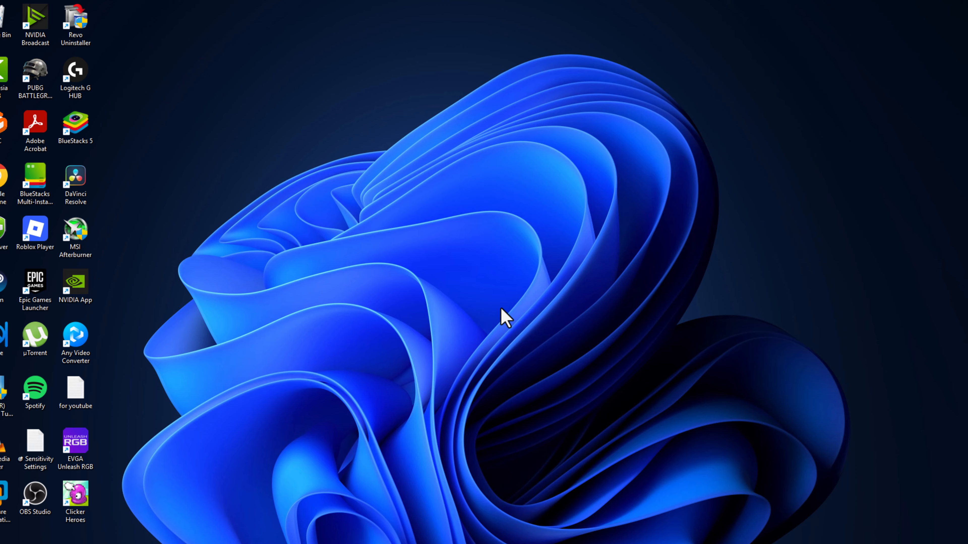
Install Android Studio with Android Virtual Device at the default location and shortcuts, then launch it
{"action": "left_click", "coordinate": [543, 364]}
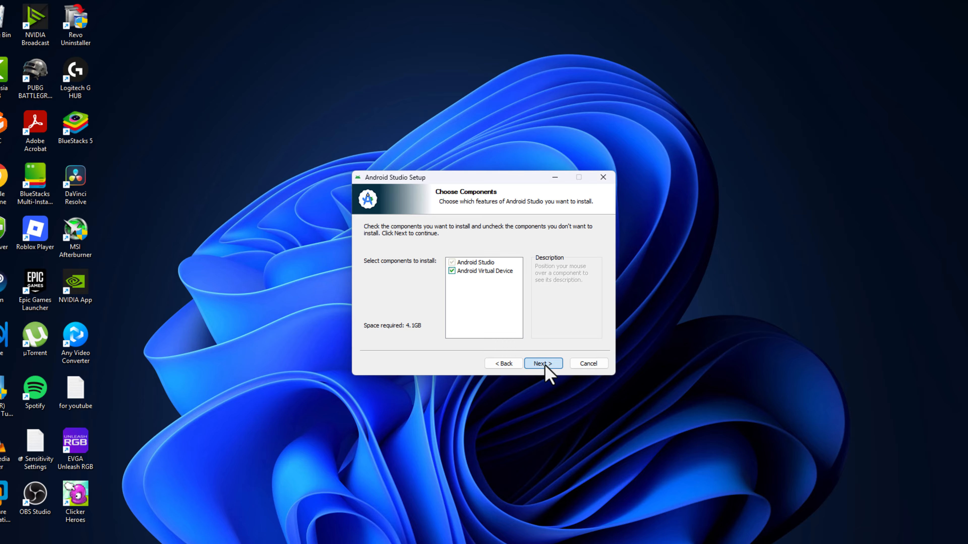
{"action": "left_click", "coordinate": [542, 363]}
{"action": "left_click", "coordinate": [543, 364]}
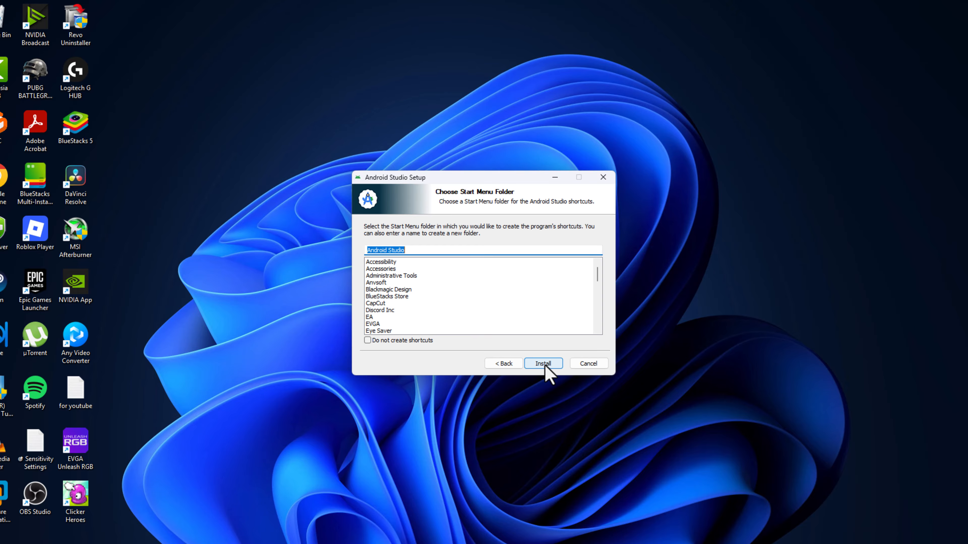
{"action": "left_click", "coordinate": [545, 364]}
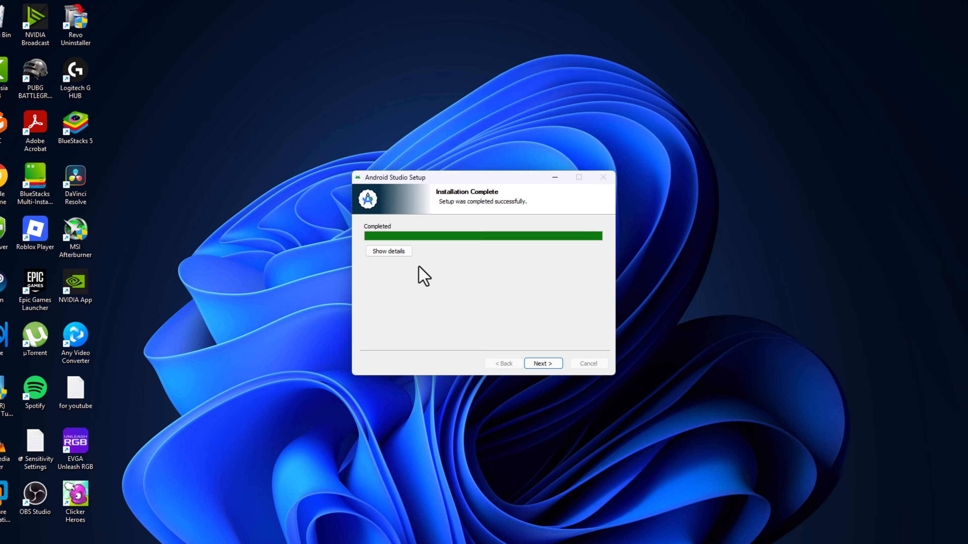
{"action": "left_click", "coordinate": [543, 363]}
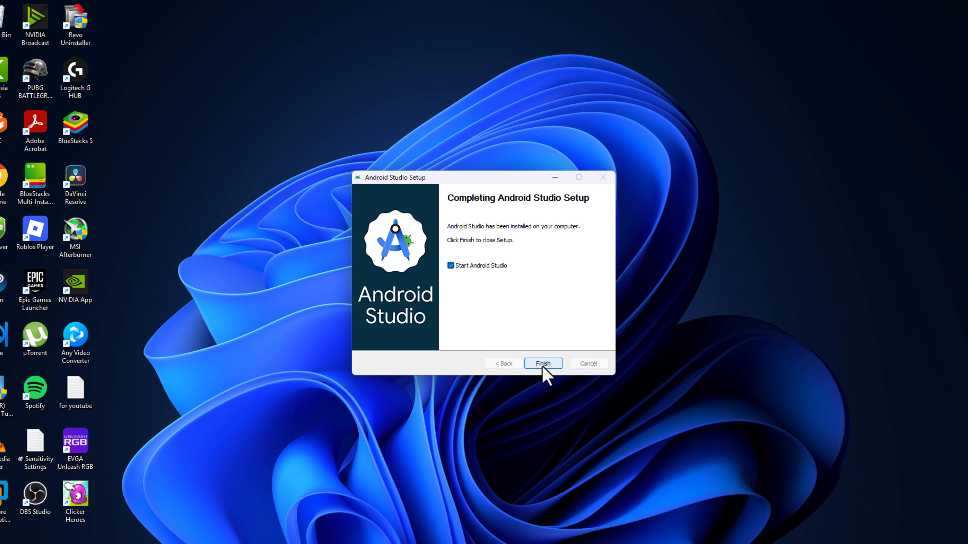
{"action": "left_click", "coordinate": [543, 364]}
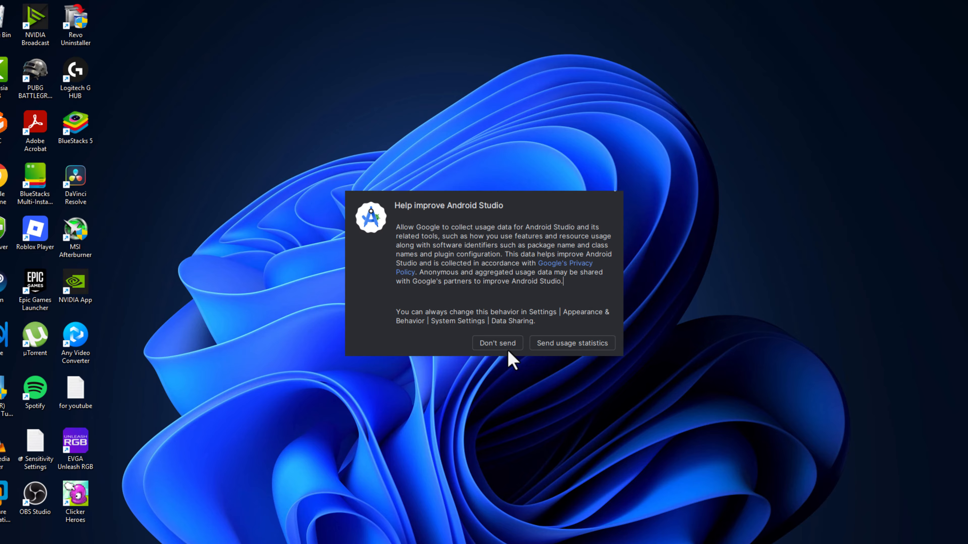
Decline usage statistics, keep the Standard install type, accept the SDK licence and download the components
{"action": "left_click", "coordinate": [504, 346]}
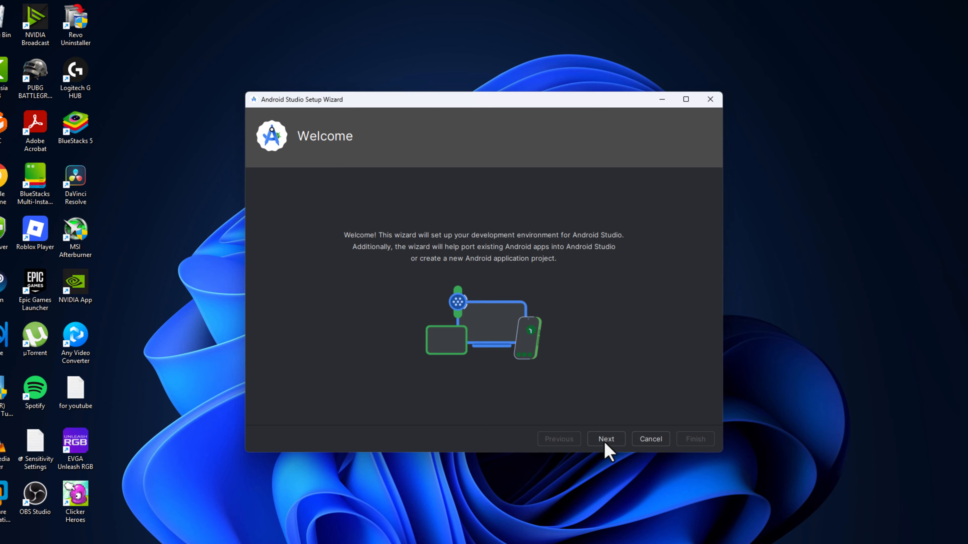
{"action": "left_click", "coordinate": [606, 440]}
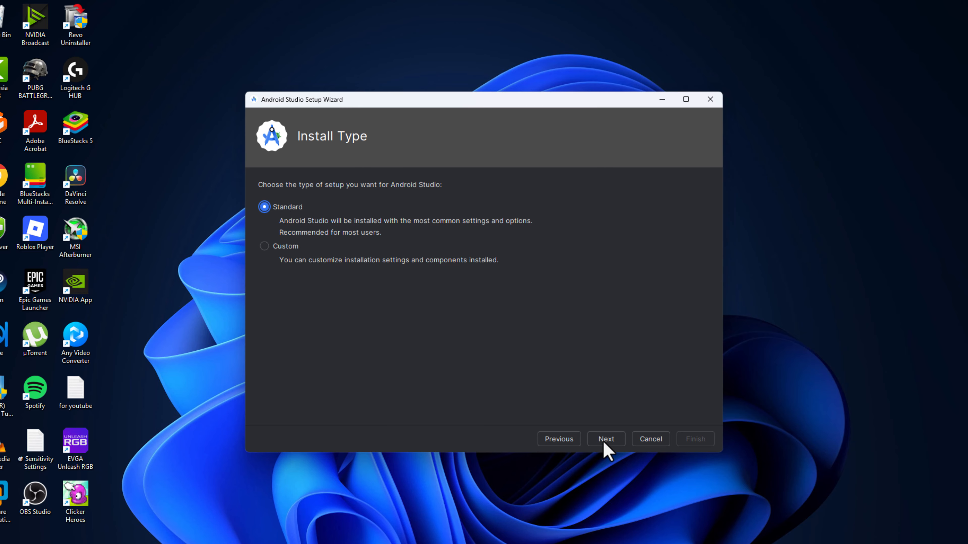
{"action": "left_click", "coordinate": [605, 439]}
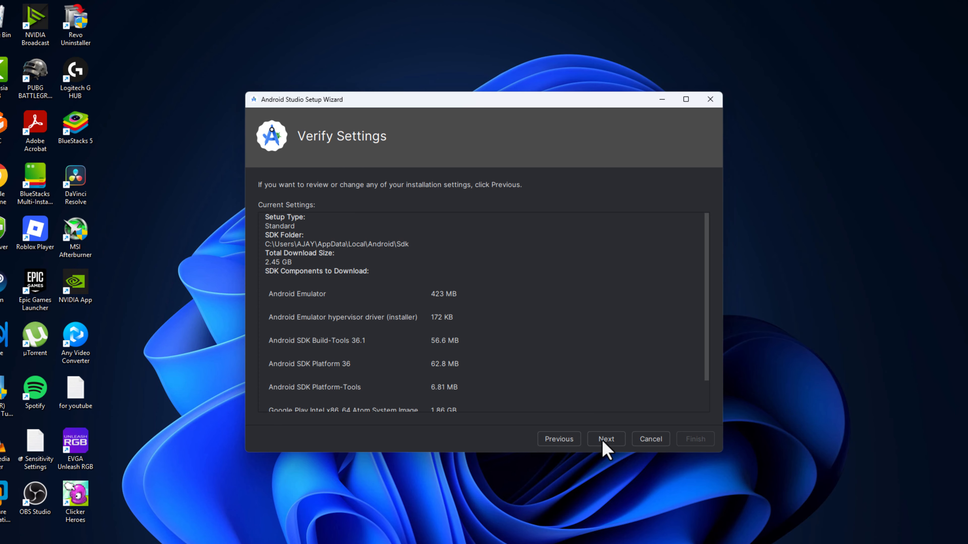
{"action": "scroll", "coordinate": [703, 379], "scroll_direction": "down", "scroll_amount": 3}
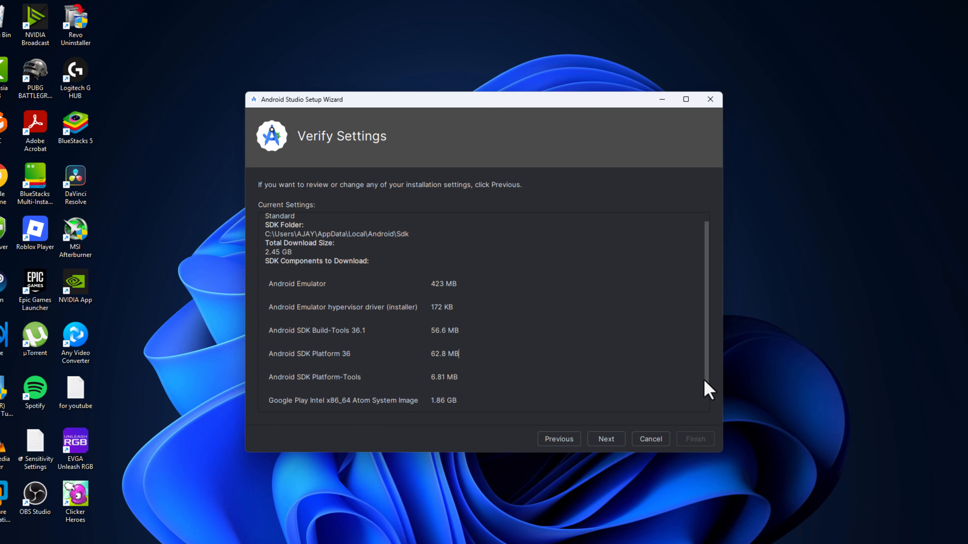
{"action": "left_click", "coordinate": [603, 439]}
{"action": "left_click", "coordinate": [502, 405]}
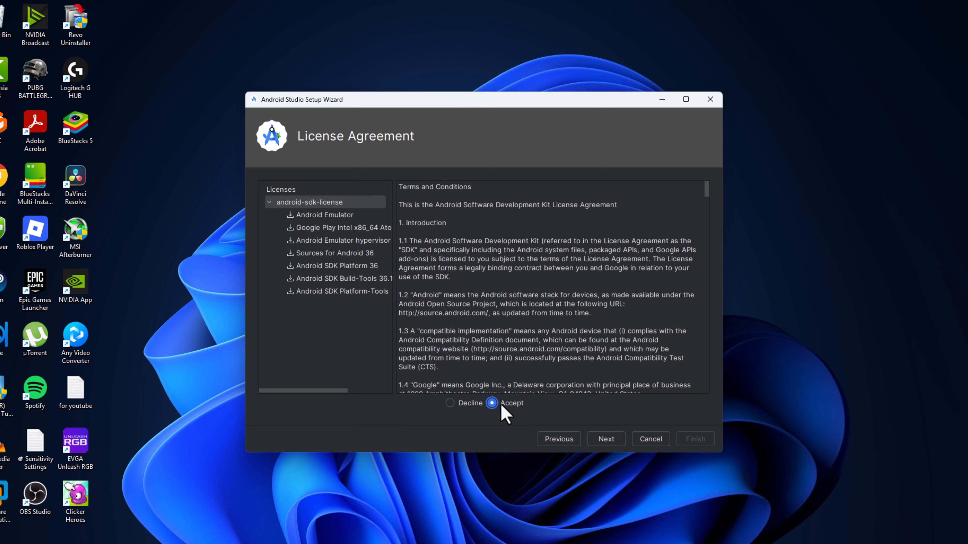
{"action": "left_click", "coordinate": [609, 439]}
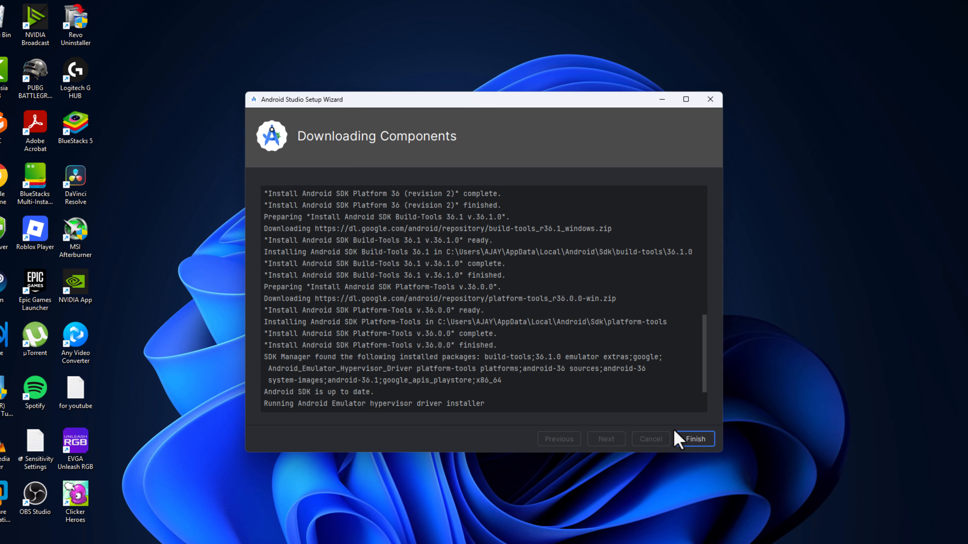
{"action": "left_click", "coordinate": [694, 438]}
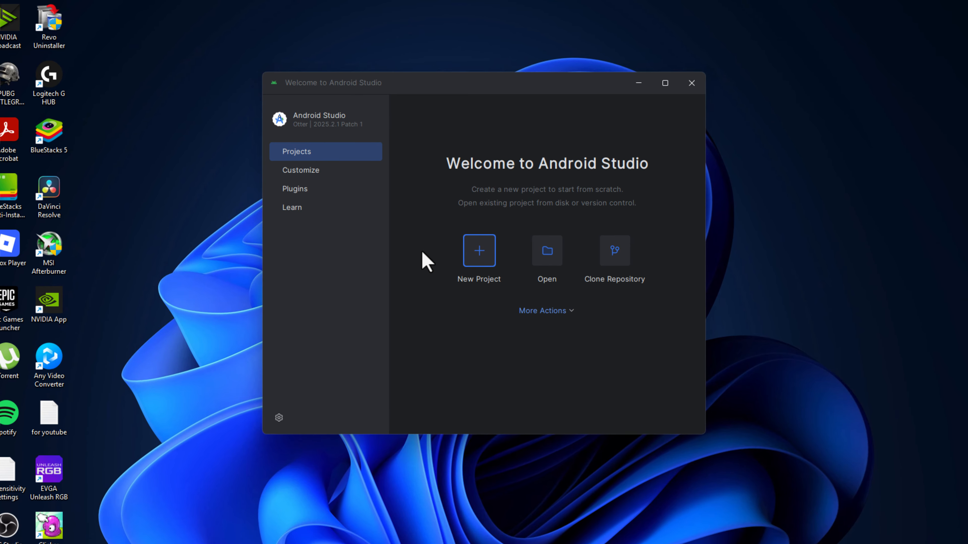
Open the Virtual Device Manager from More Actions and allow adb through the firewall
{"action": "left_click", "coordinate": [566, 312]}
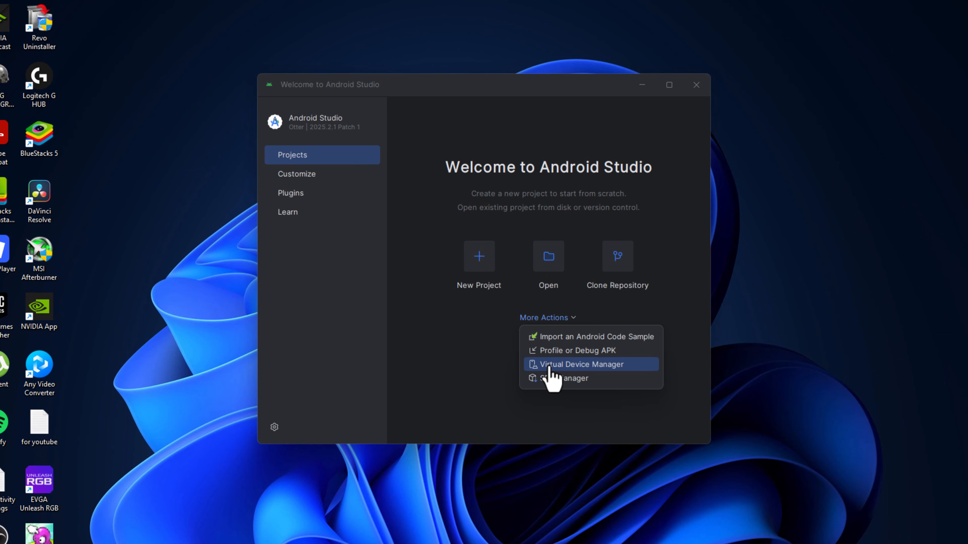
{"action": "left_click", "coordinate": [604, 365]}
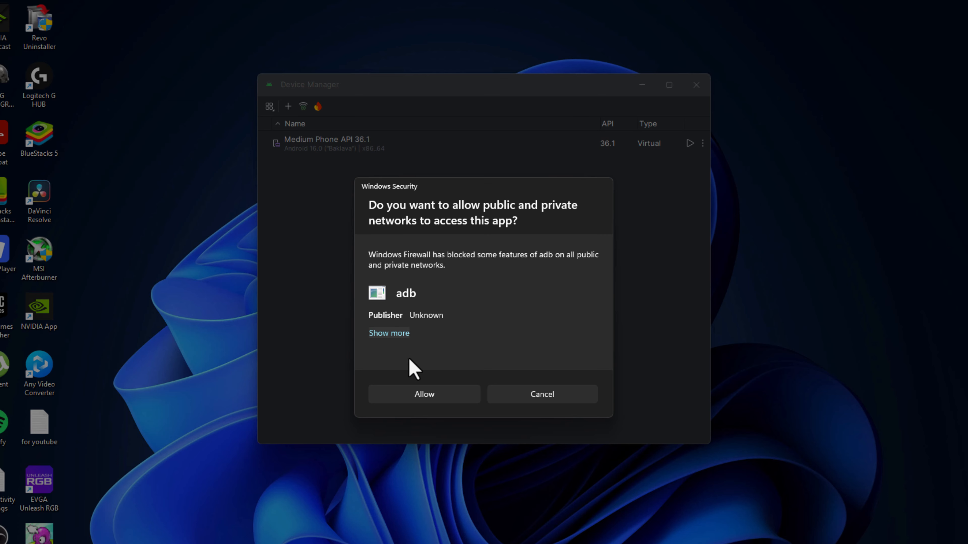
{"action": "left_click", "coordinate": [411, 393]}
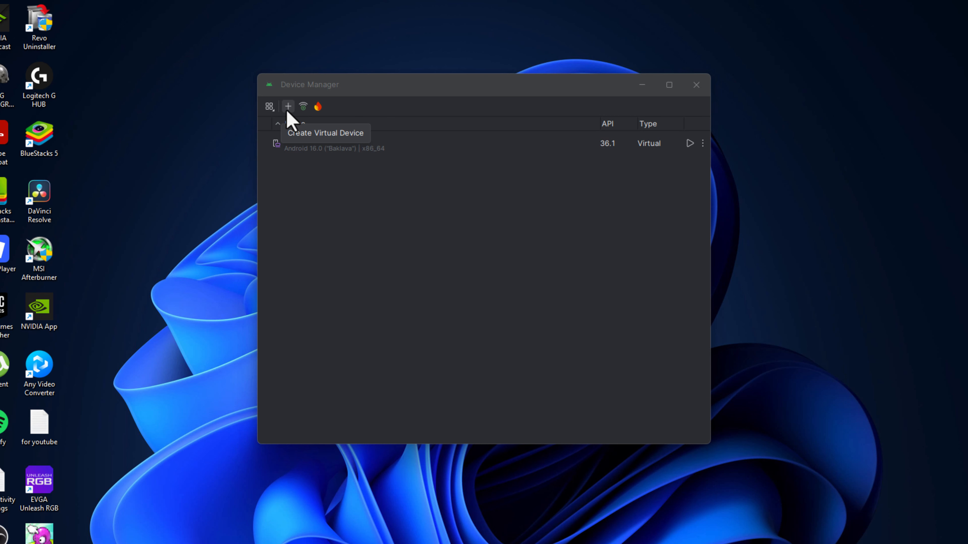
Start a new virtual device using the TV > Television (1080p) profile
{"action": "left_click", "coordinate": [288, 107]}
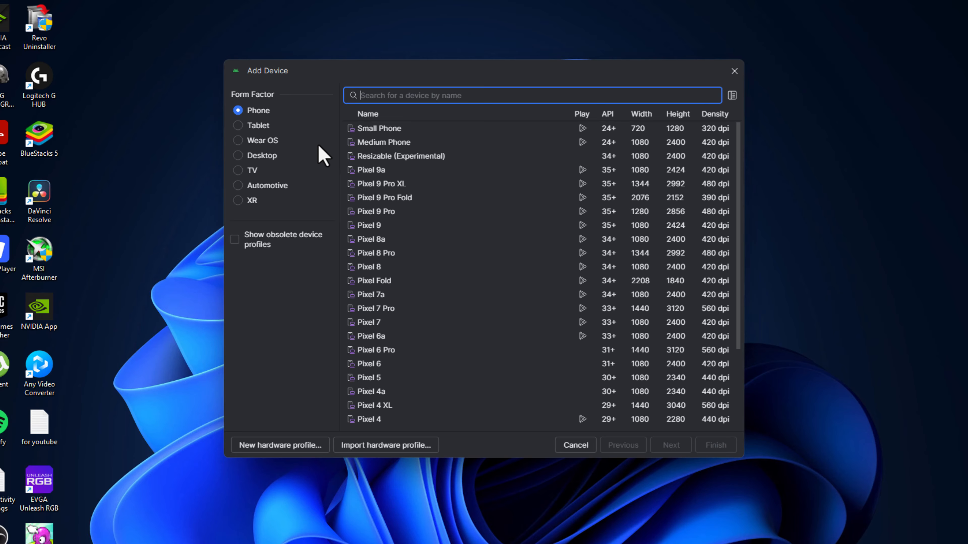
{"action": "left_click", "coordinate": [250, 172]}
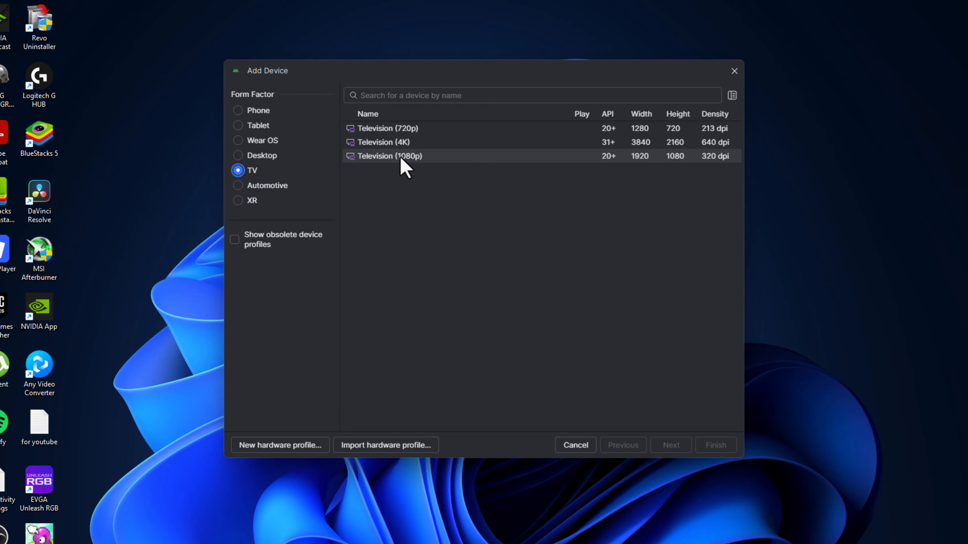
{"action": "left_click", "coordinate": [393, 157]}
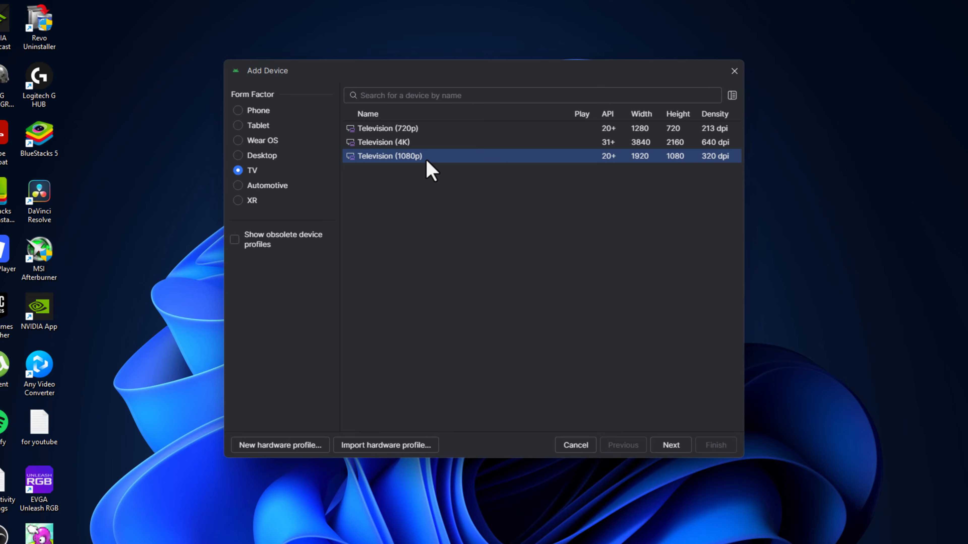
{"action": "left_click", "coordinate": [671, 445]}
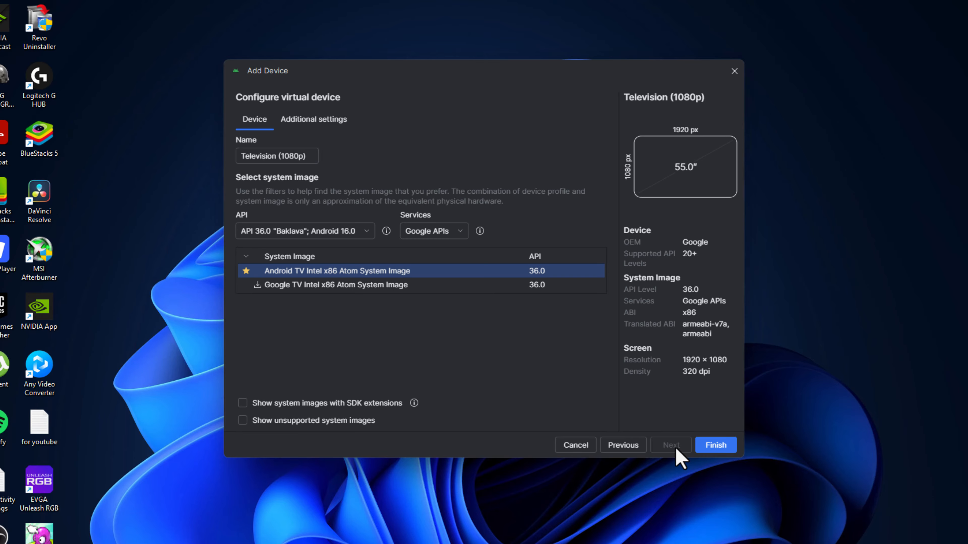
Check free disk space in File Explorer and clear the internal storage value in Additional settings
{"action": "left_click", "coordinate": [304, 122]}
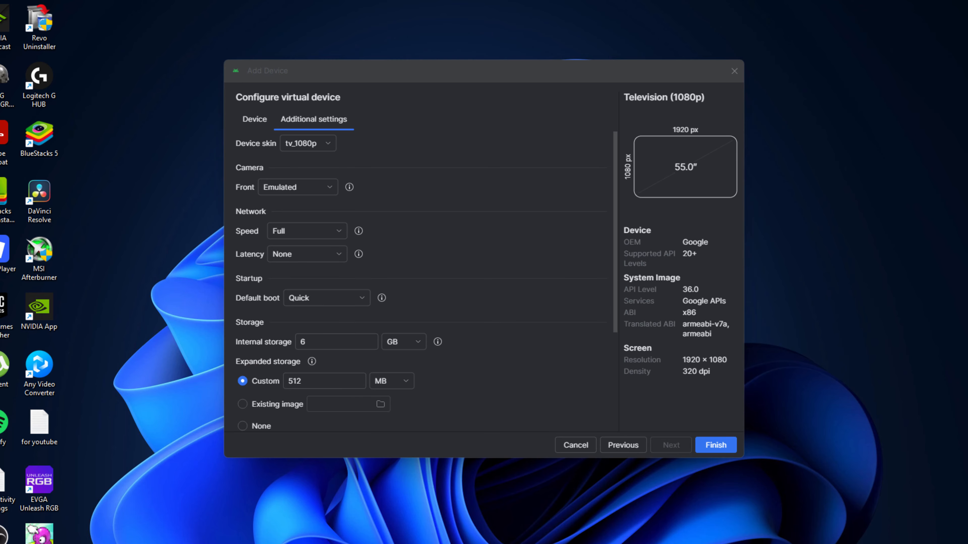
{"action": "key", "text": "super+e"}
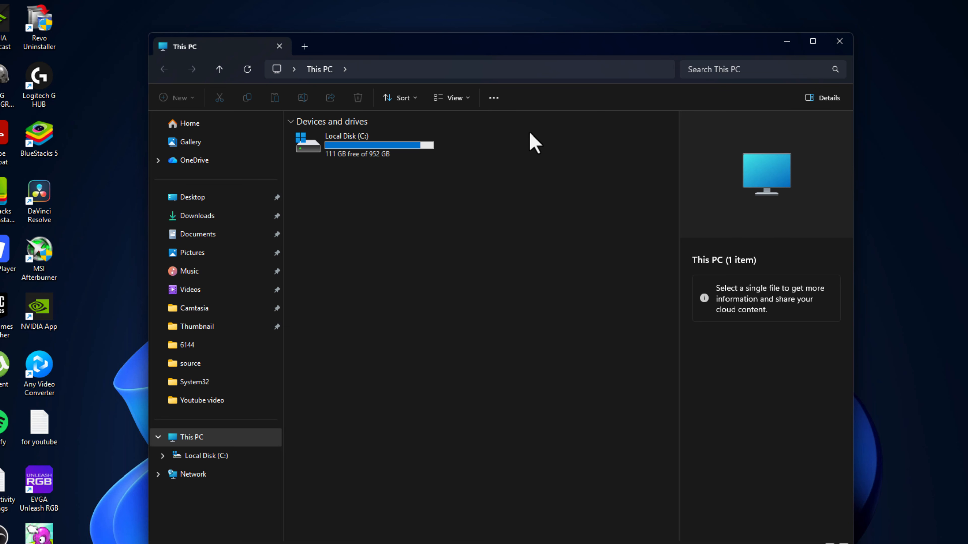
{"action": "left_click", "coordinate": [840, 42]}
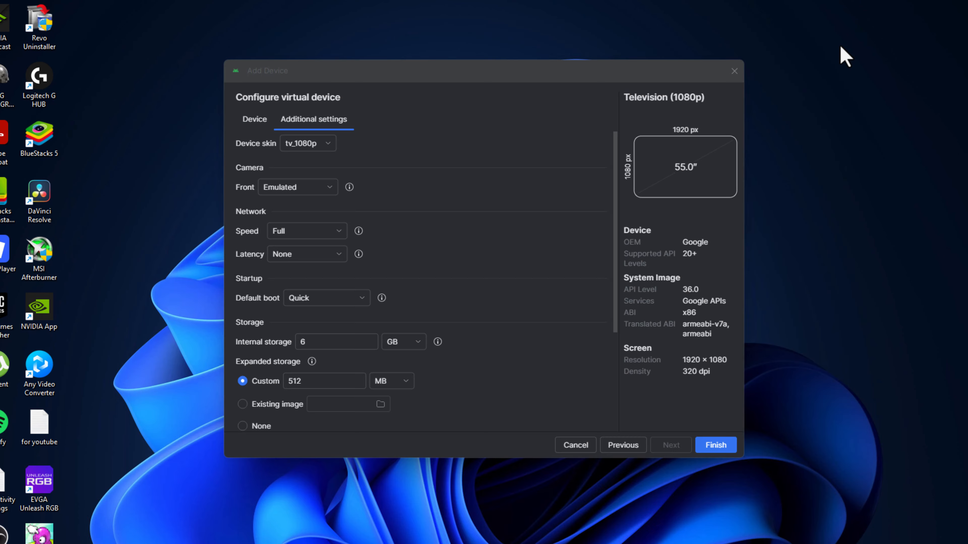
{"action": "left_click", "coordinate": [322, 340]}
{"action": "key", "text": "BackSpace"}
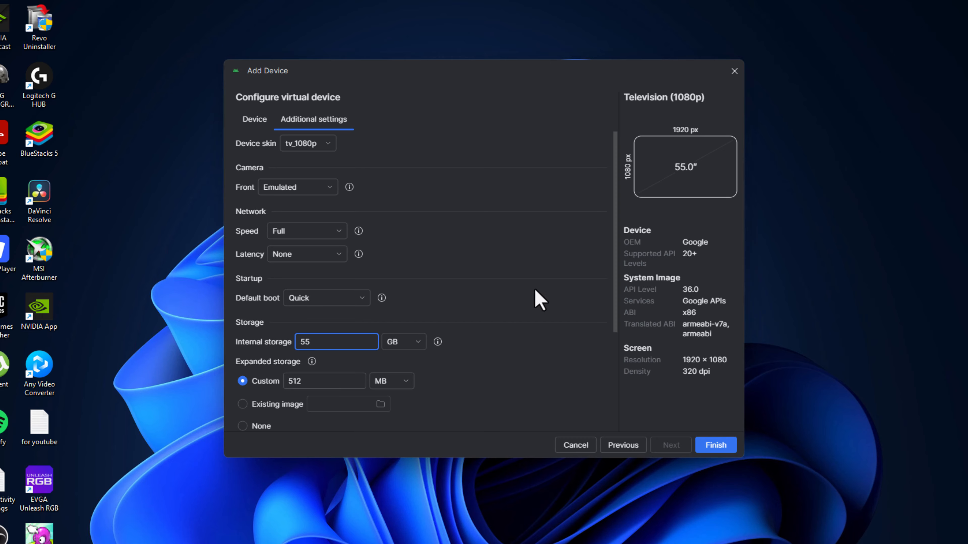
{"action": "left_click_drag", "start_coordinate": [616, 268], "coordinate": [600, 420]}
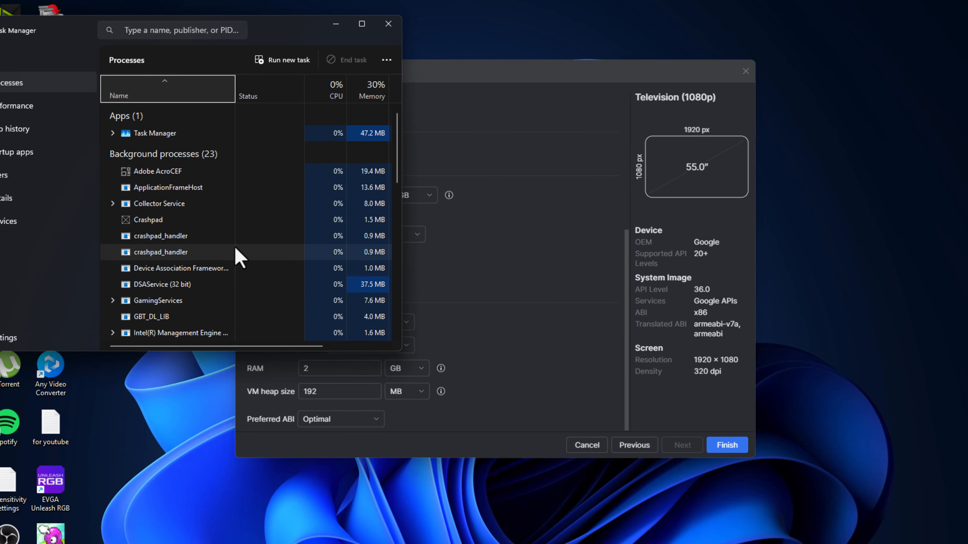
{"action": "left_click", "coordinate": [66, 105]}
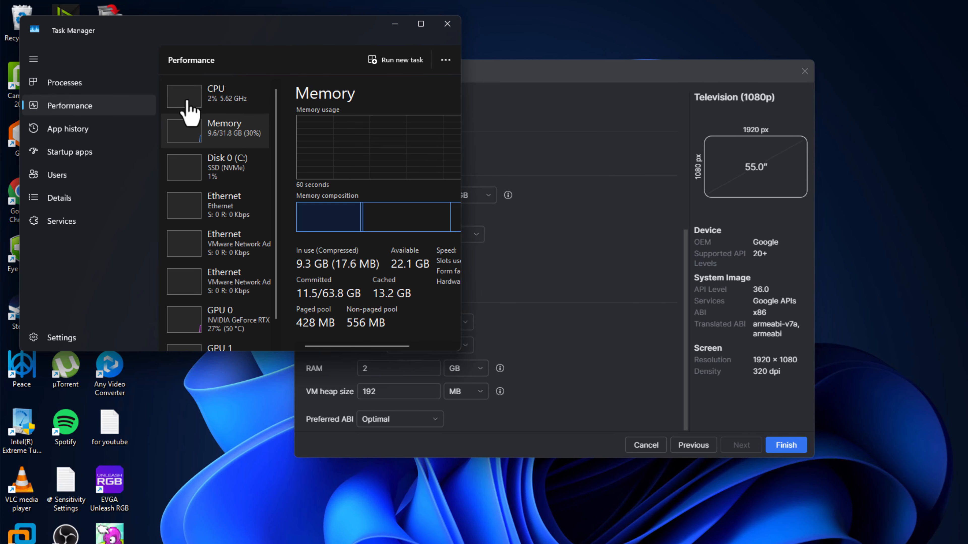
{"action": "left_click", "coordinate": [211, 101]}
{"action": "left_click_drag", "start_coordinate": [464, 269], "coordinate": [693, 297]}
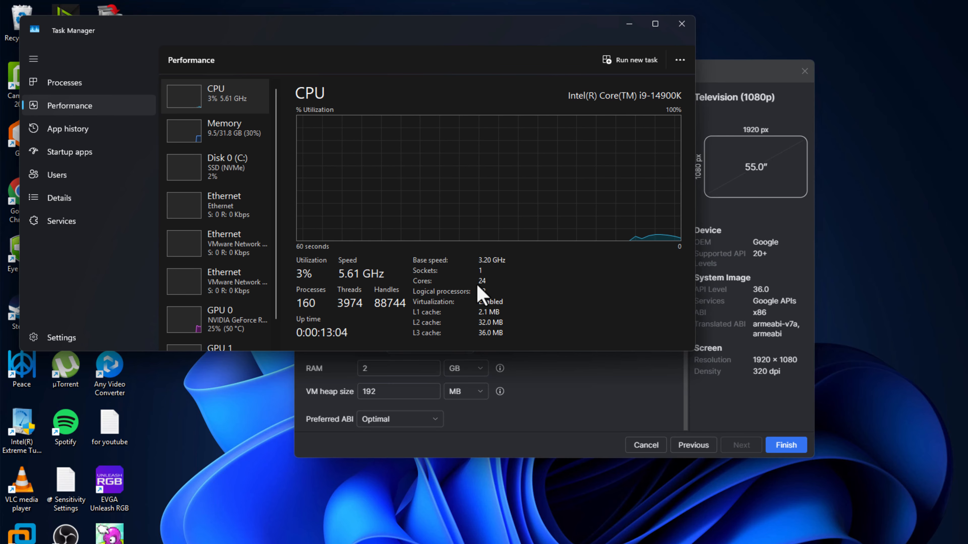
Give the virtual device 12 CPU cores
{"action": "left_click", "coordinate": [629, 23]}
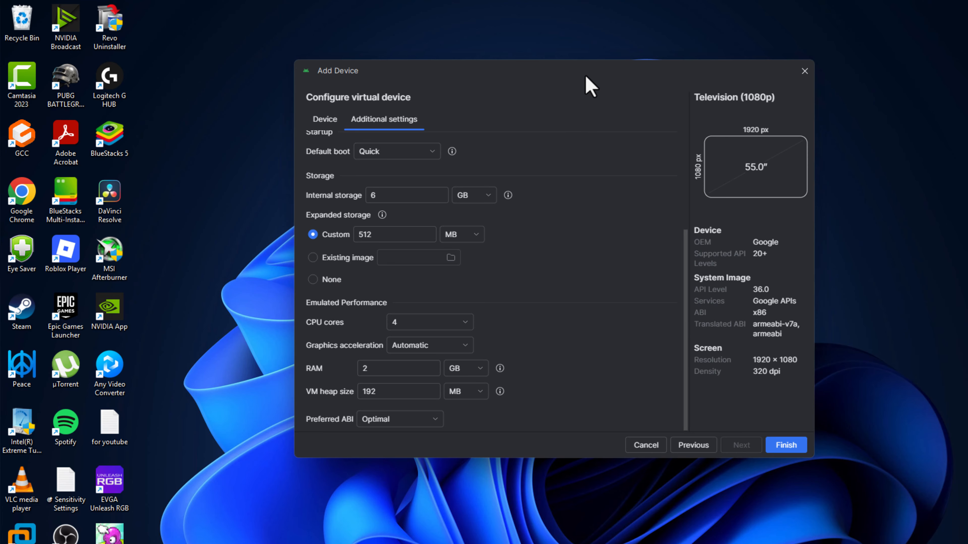
{"action": "left_click", "coordinate": [396, 324]}
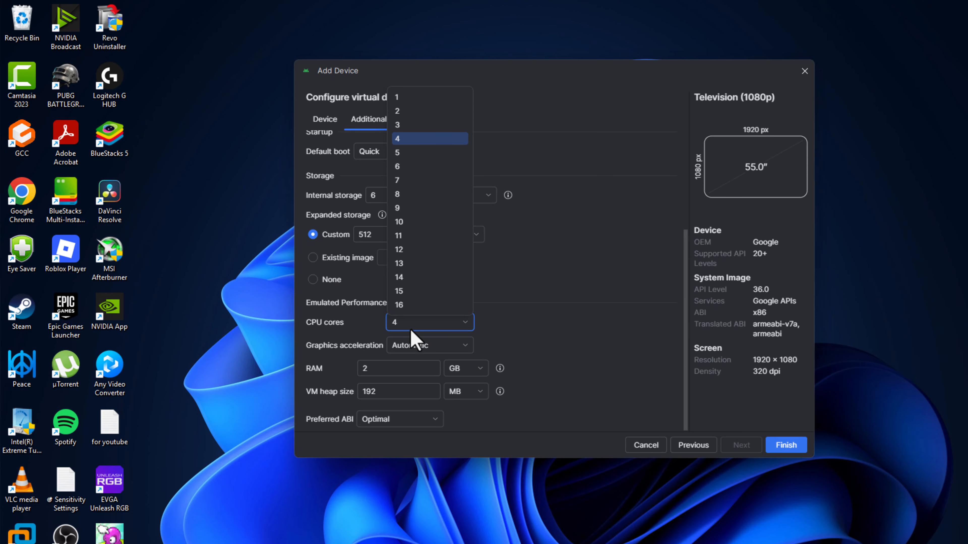
{"action": "left_click", "coordinate": [426, 251]}
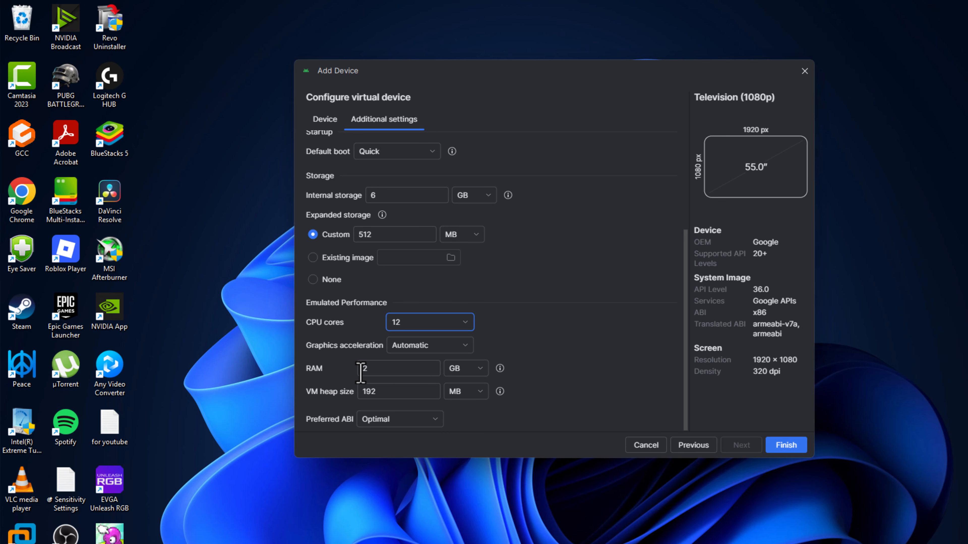
Check available memory in Task Manager, set RAM to 16 GB, and create the device
{"action": "key", "text": "ctrl+shift+Escape"}
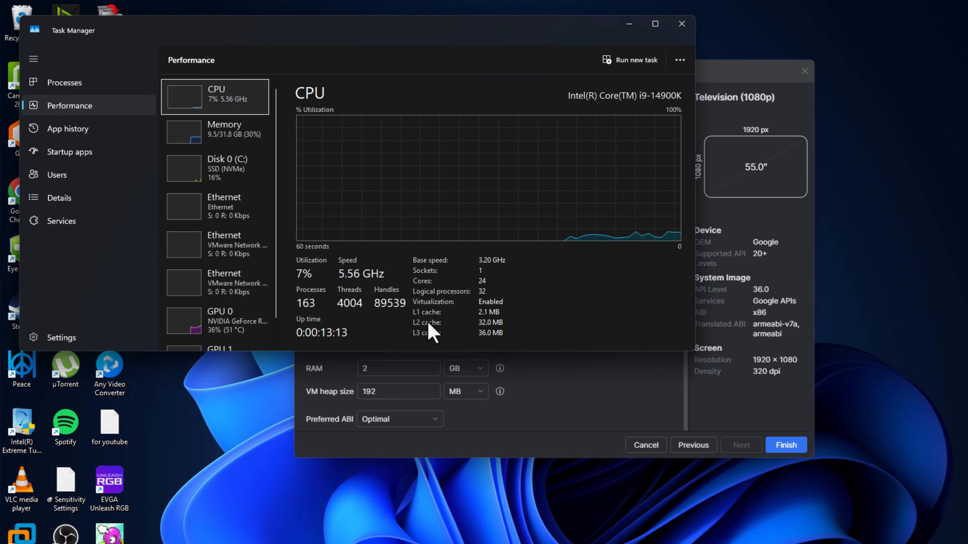
{"action": "left_click", "coordinate": [216, 146]}
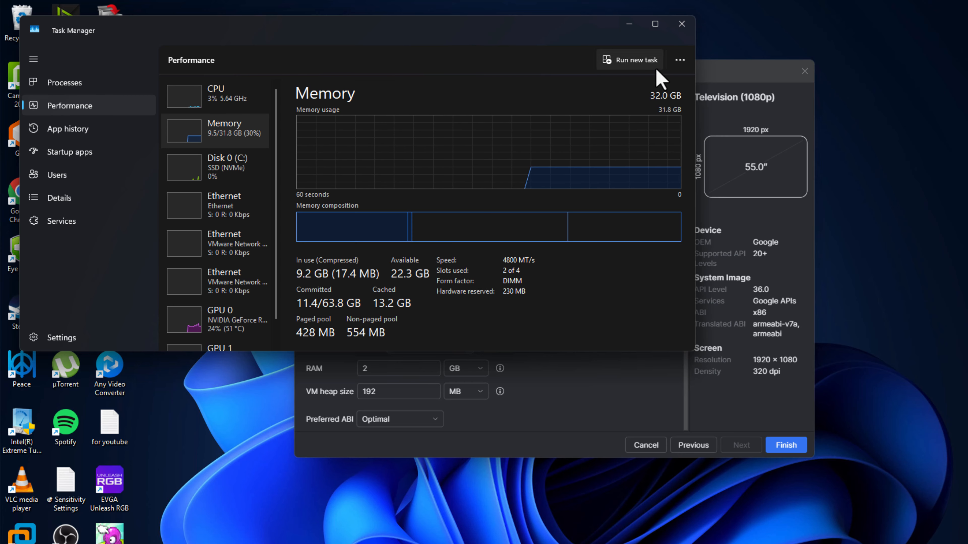
{"action": "left_click", "coordinate": [629, 25]}
{"action": "double_click", "coordinate": [380, 369]}
{"action": "type", "text": "16"}
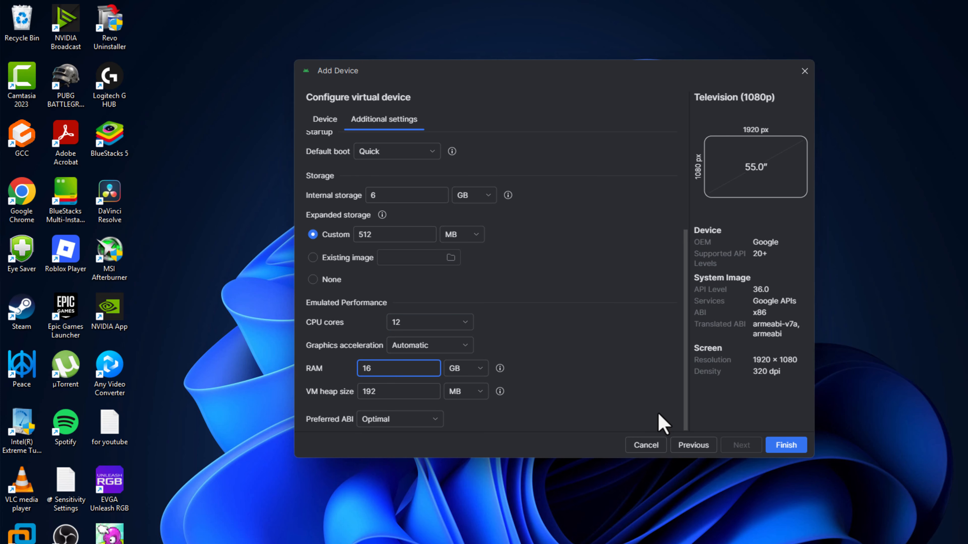
{"action": "left_click", "coordinate": [790, 449]}
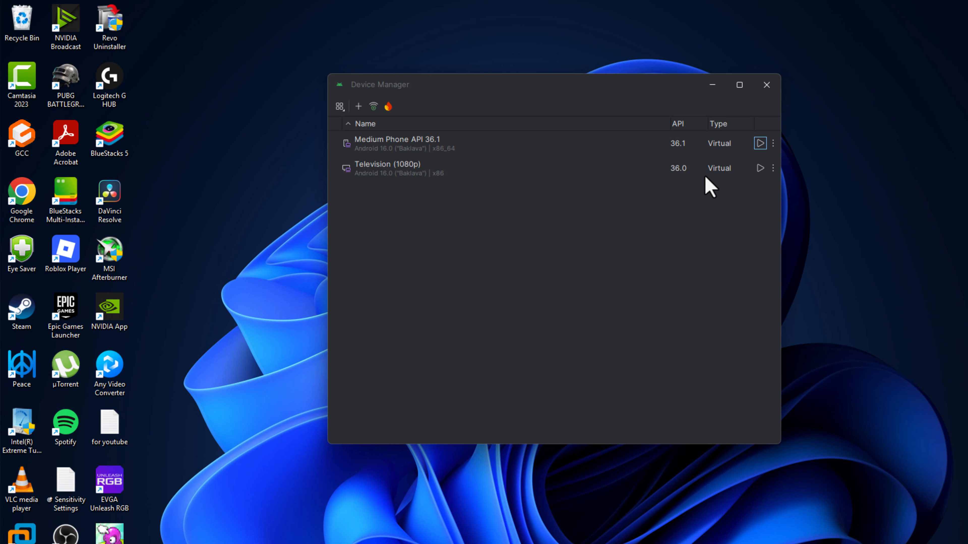
Launch the Television (1080p) device and open its Settings, selecting Accounts & Profiles
{"action": "left_click", "coordinate": [760, 169]}
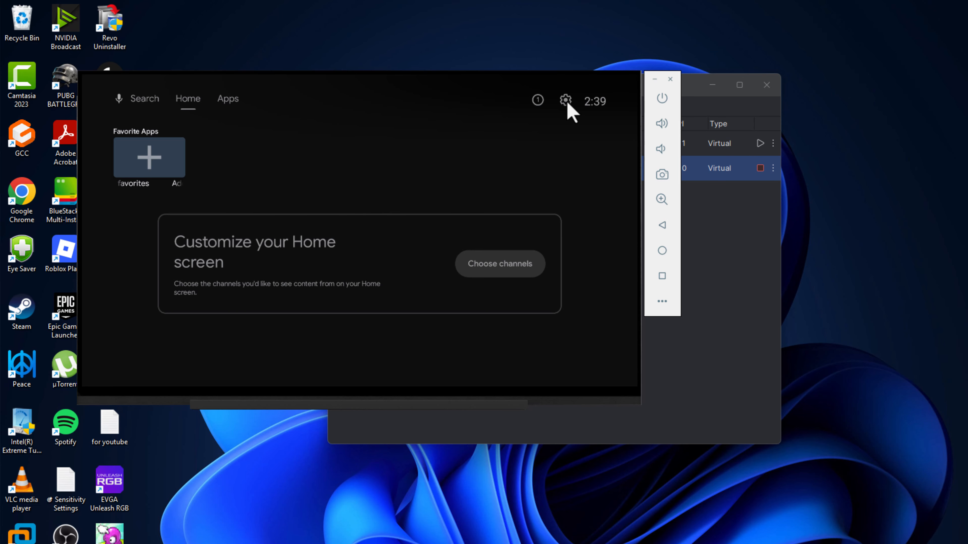
{"action": "left_click", "coordinate": [565, 100]}
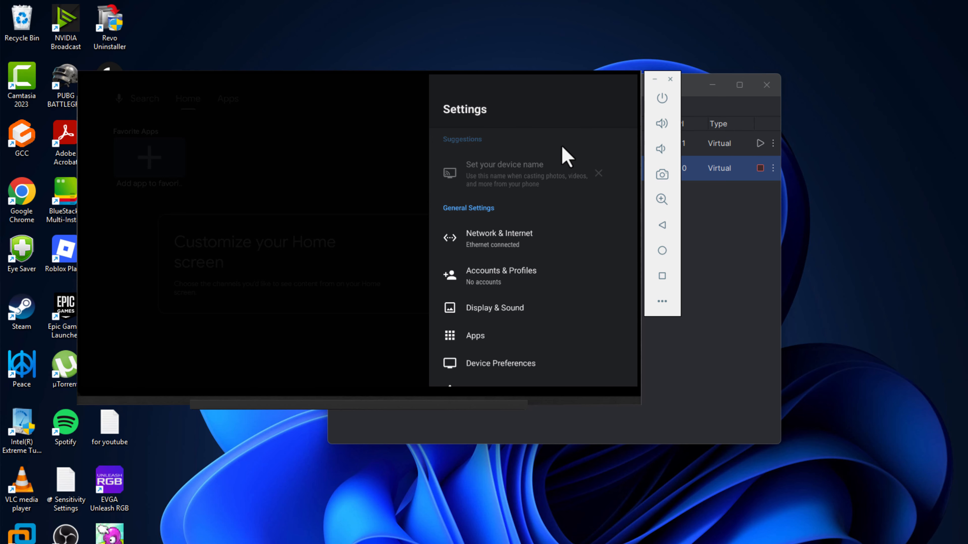
{"action": "left_click", "coordinate": [524, 271]}
{"action": "left_click", "coordinate": [524, 272]}
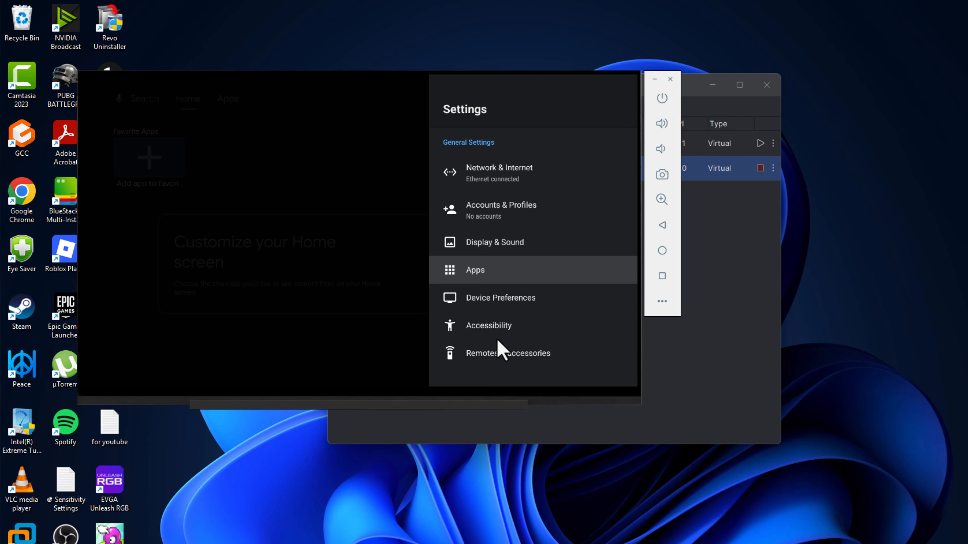
In Accounts & Profiles, enter the Google account email, hiding the on-screen keyboard before continuing
{"action": "left_click", "coordinate": [524, 215]}
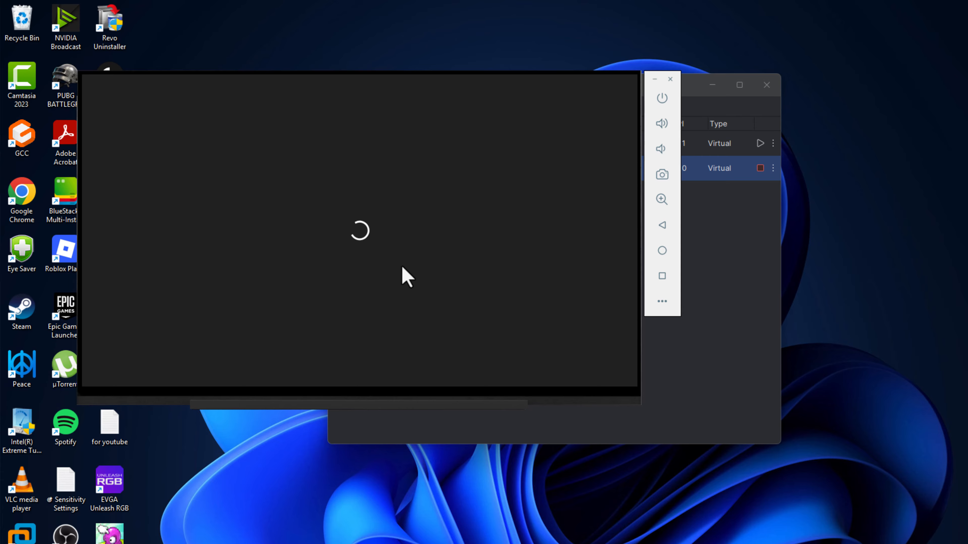
{"action": "left_click", "coordinate": [292, 228]}
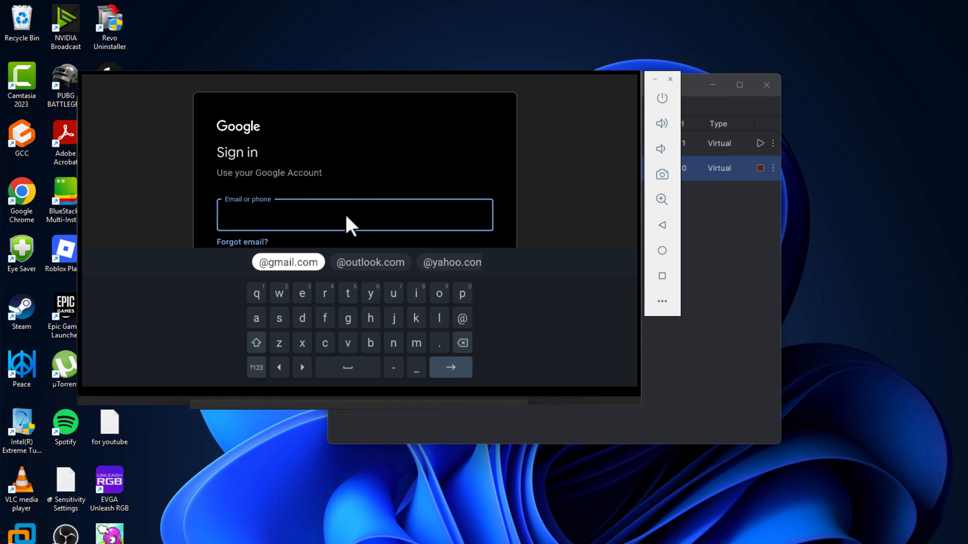
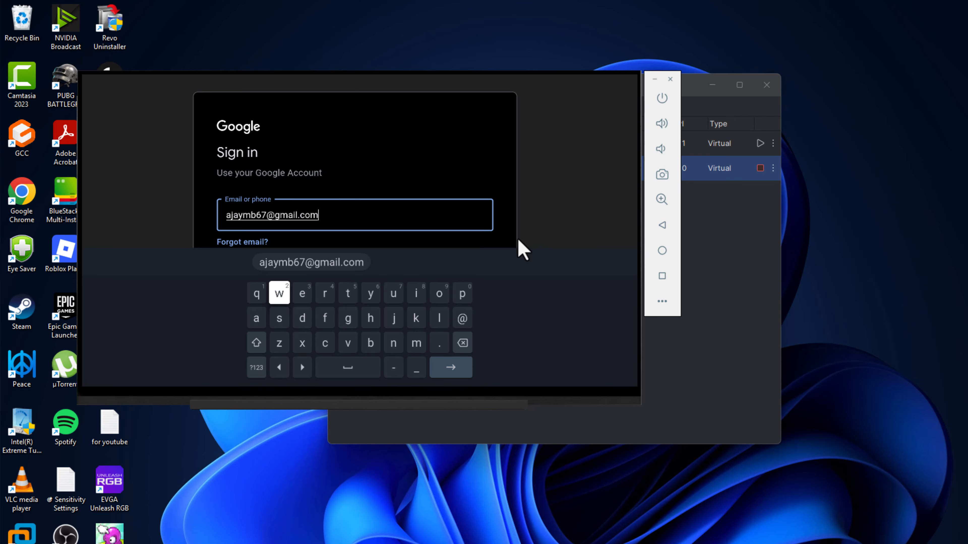
{"action": "left_click", "coordinate": [662, 302]}
{"action": "left_click", "coordinate": [814, 227]}
{"action": "left_click", "coordinate": [812, 219]}
{"action": "left_click", "coordinate": [807, 288]}
{"action": "left_click", "coordinate": [479, 298]}
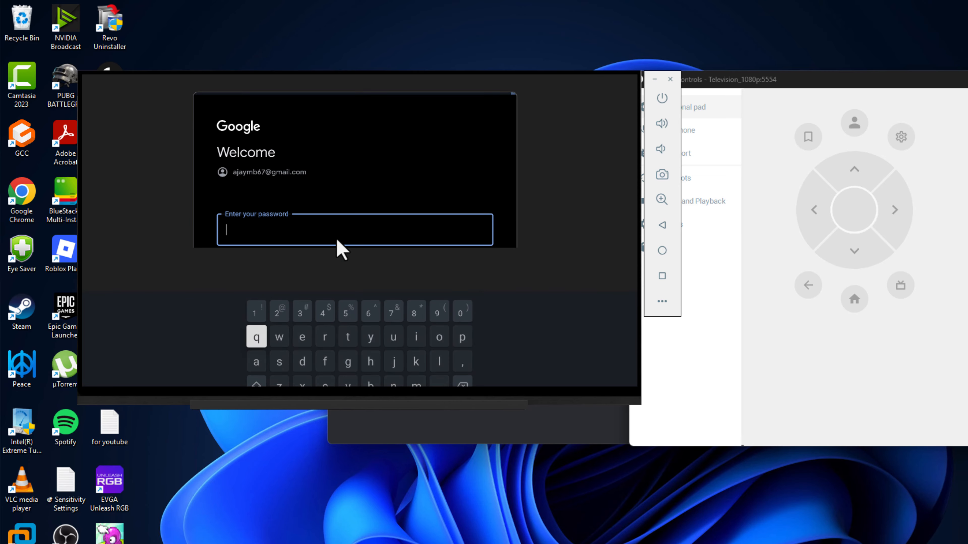
Paste the account password, submit it, and close Settings
{"action": "key", "text": "ctrl+v"}
{"action": "left_click", "coordinate": [801, 292]}
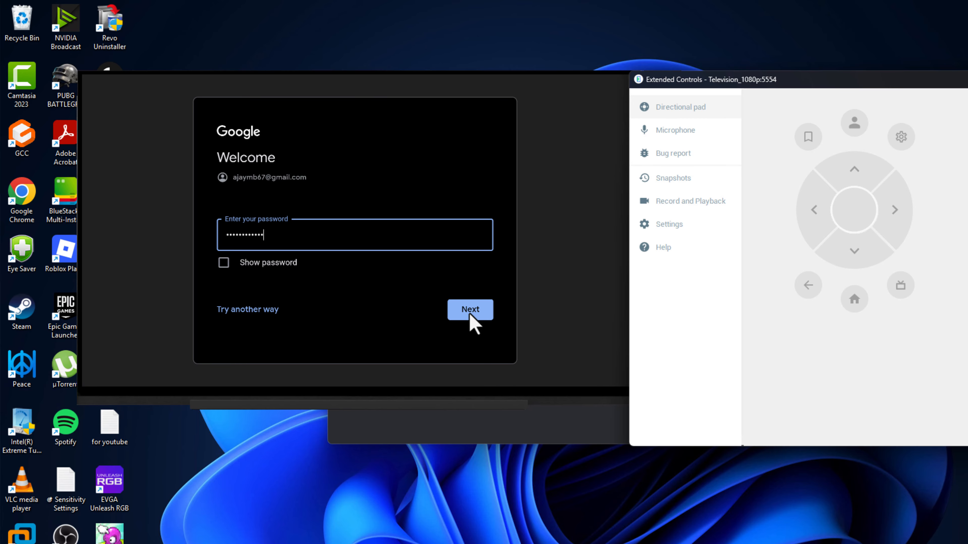
{"action": "left_click", "coordinate": [470, 315]}
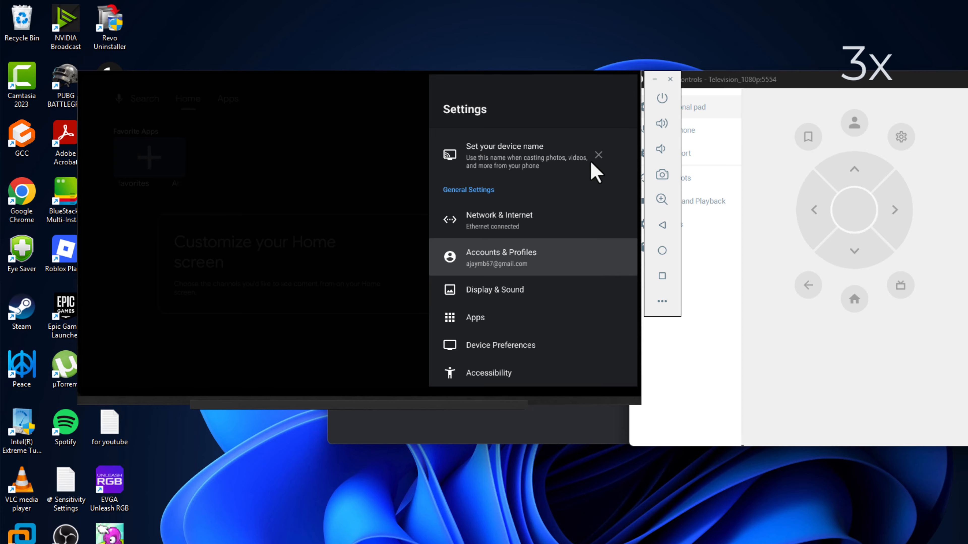
{"action": "left_click", "coordinate": [854, 299]}
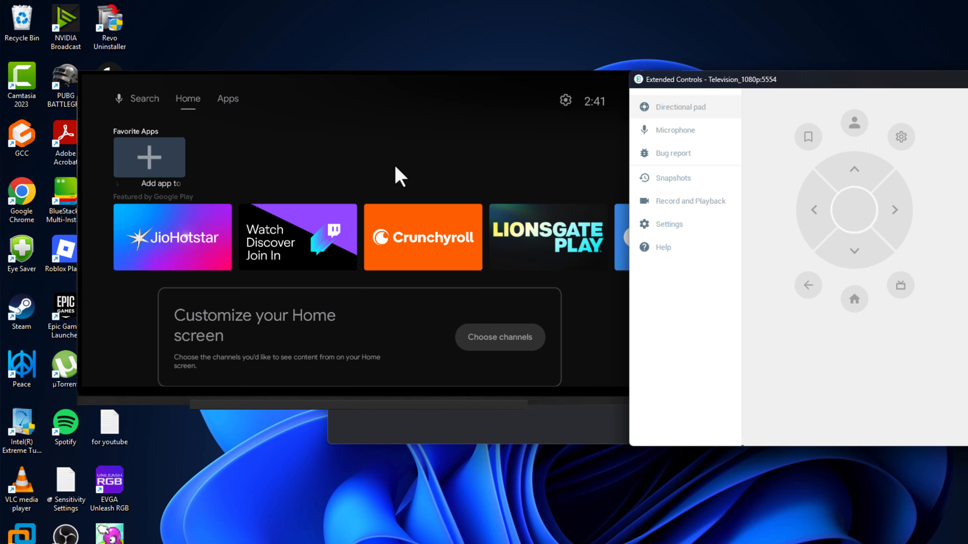
Bring the emulator window forward and resize it by its corners to nearly full screen
{"action": "scroll", "coordinate": [267, 234], "scroll_direction": "down", "scroll_amount": 2}
{"action": "scroll", "coordinate": [236, 215], "scroll_direction": "up", "scroll_amount": 2}
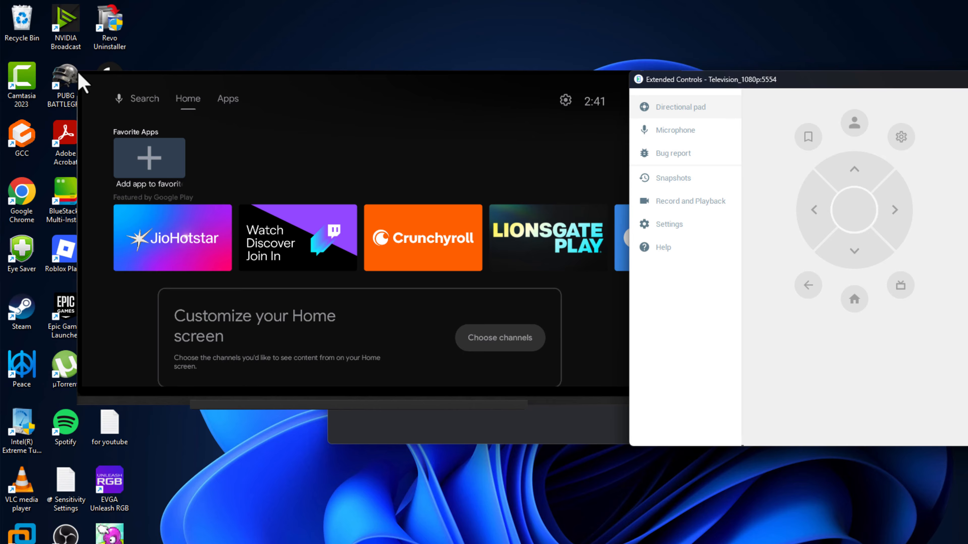
{"action": "left_click", "coordinate": [82, 82]}
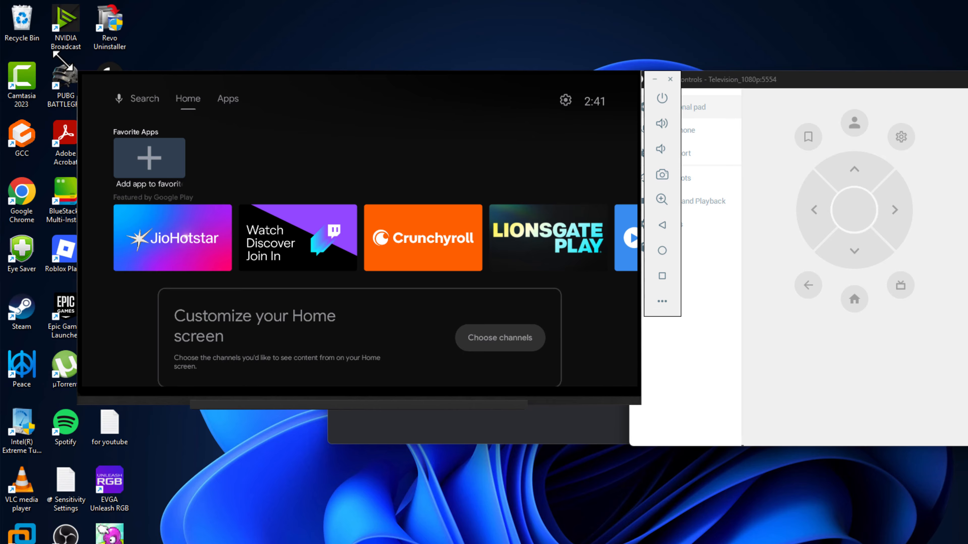
{"action": "left_click_drag", "start_coordinate": [13, 10], "coordinate": [11, 9]}
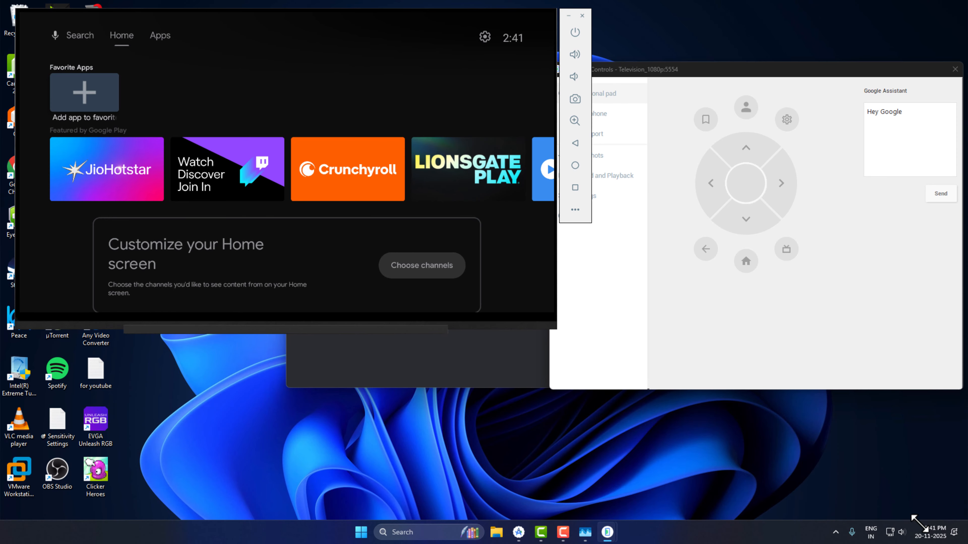
{"action": "left_click_drag", "start_coordinate": [557, 329], "coordinate": [953, 532]}
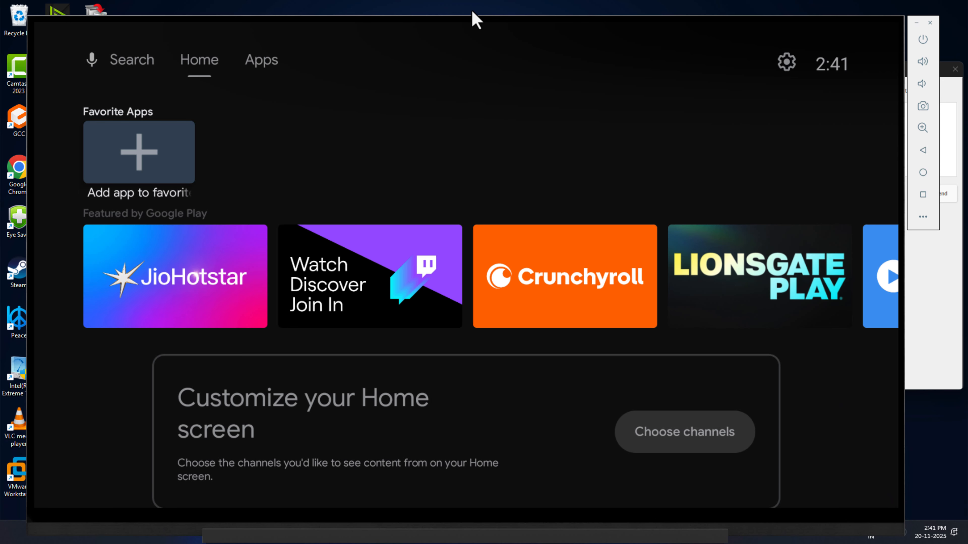
Add YouTube to Favorite Apps, open it from the favorites row, then return home
{"action": "left_click", "coordinate": [158, 147]}
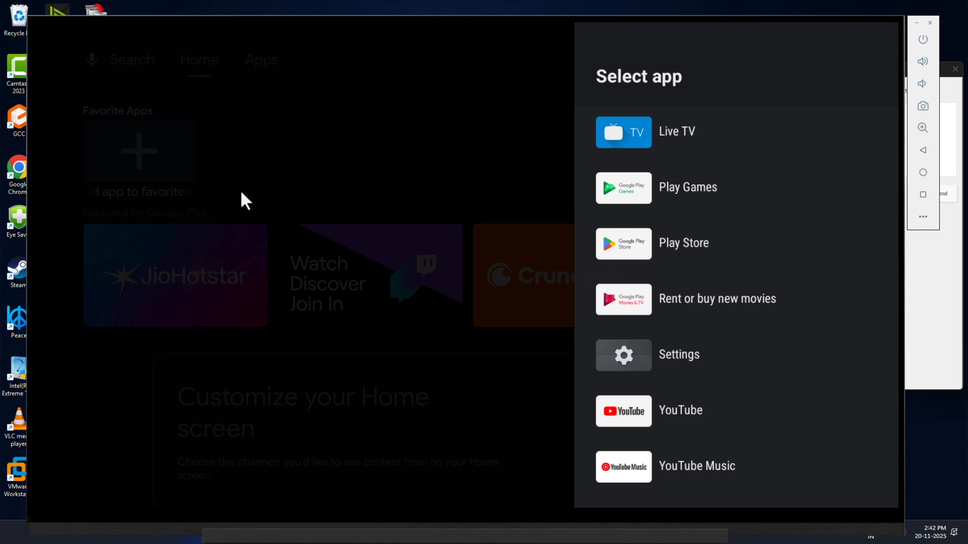
{"action": "left_click", "coordinate": [681, 410]}
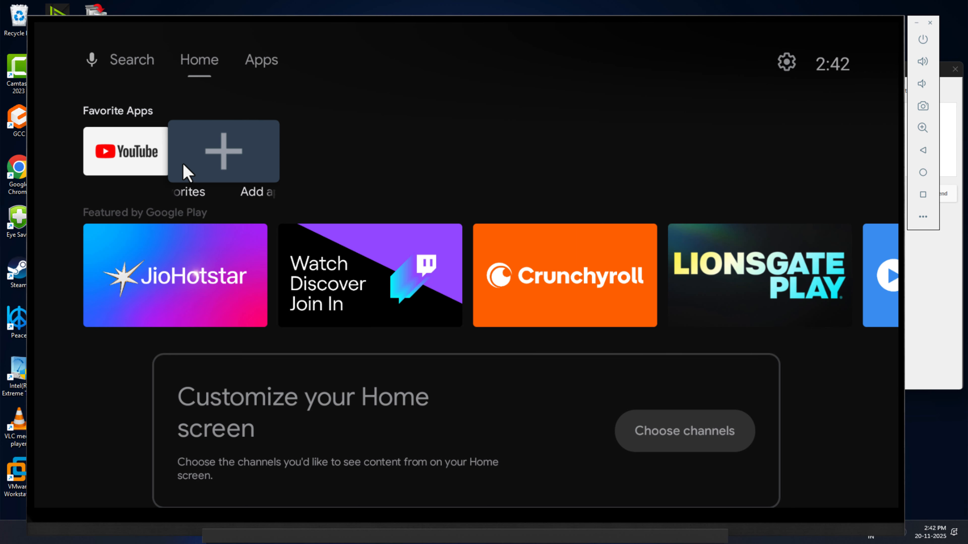
{"action": "left_click", "coordinate": [134, 155]}
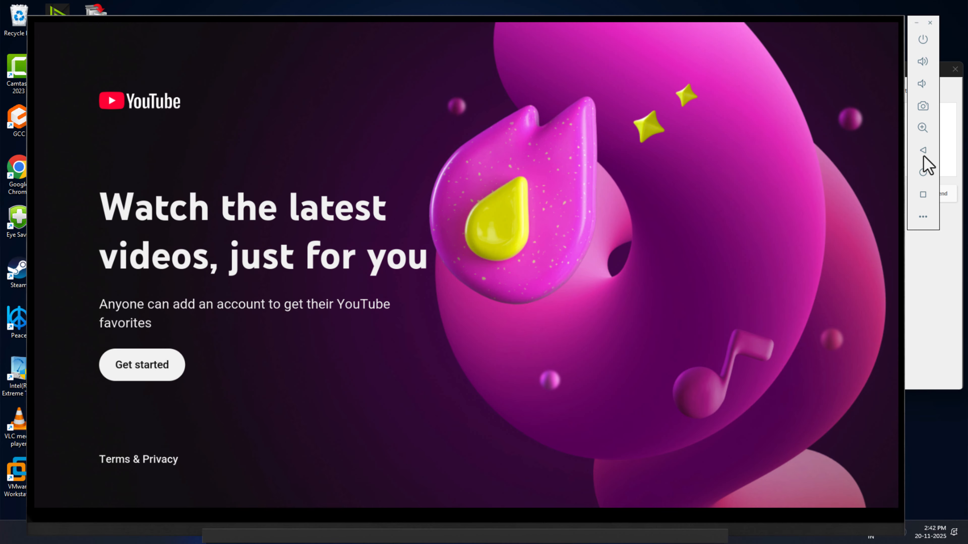
{"action": "left_click", "coordinate": [922, 152]}
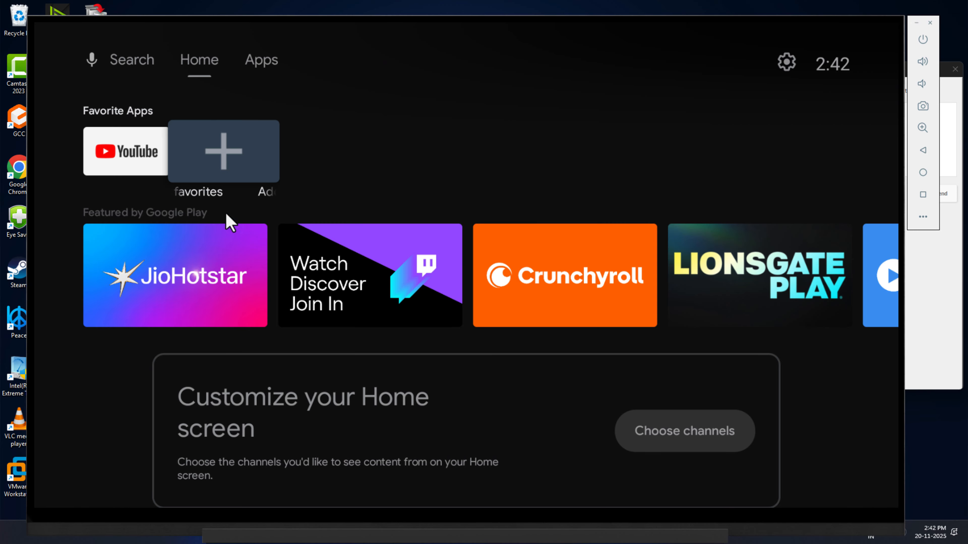